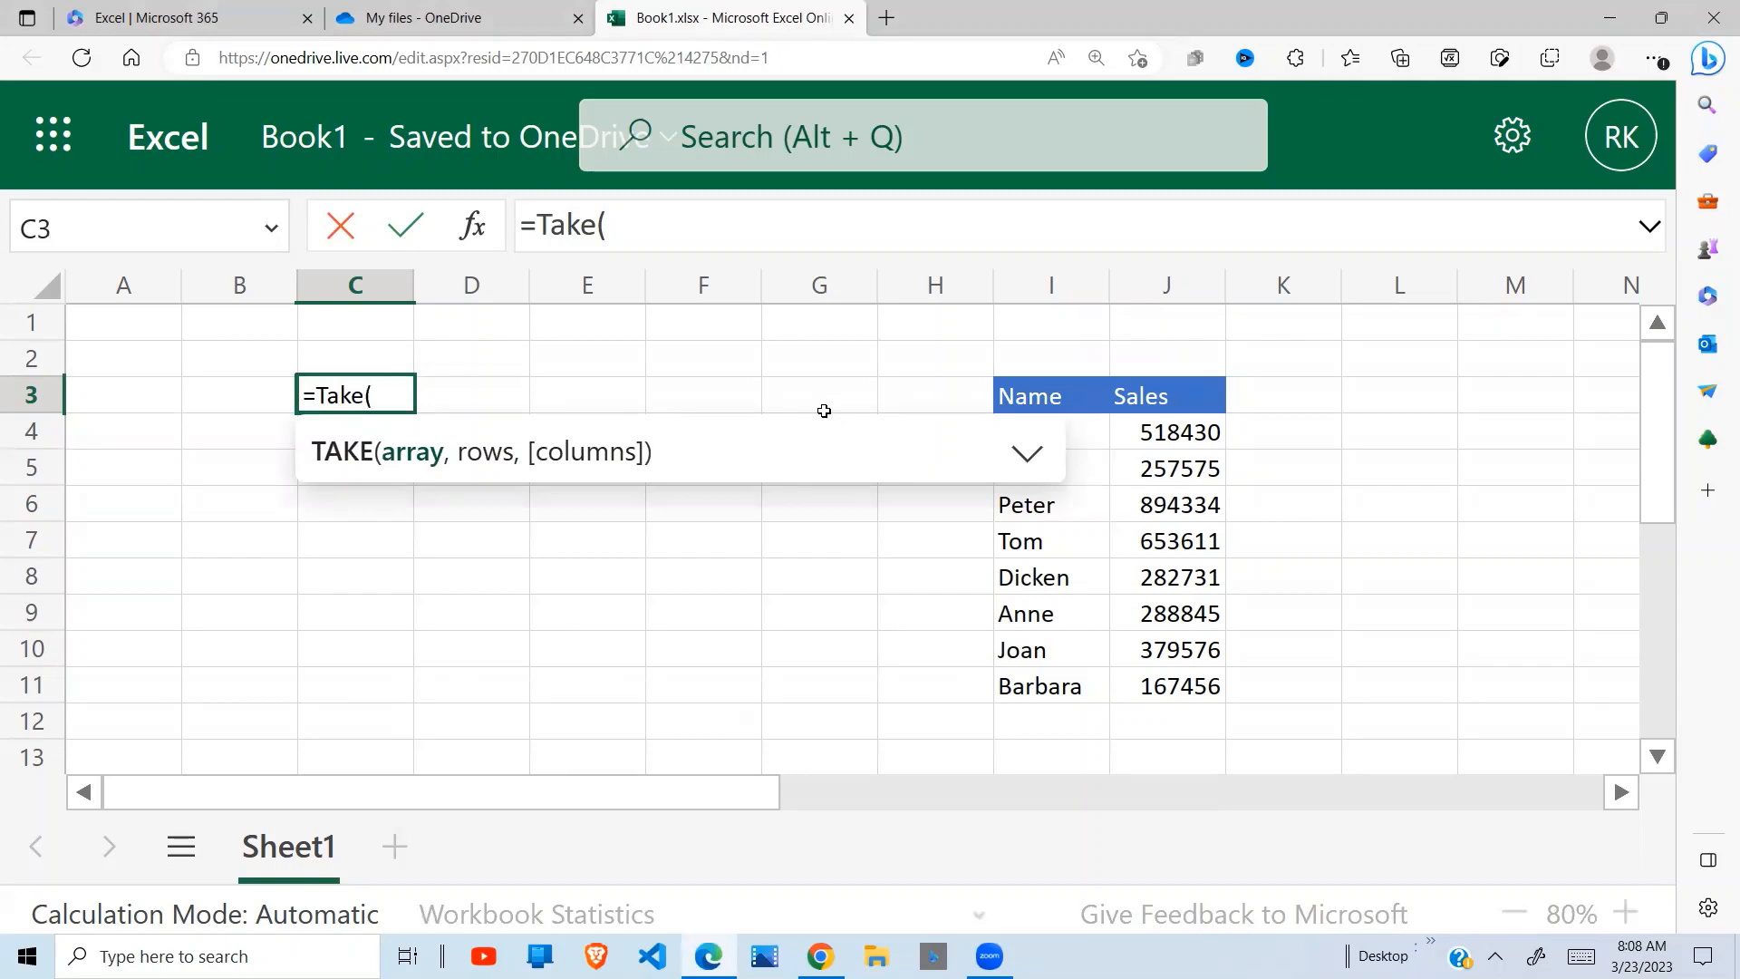
# Read the TAKE function's argument descriptions, collapse them, and move the syntax tooltip off the sales table
pyautogui.click(1028, 455)
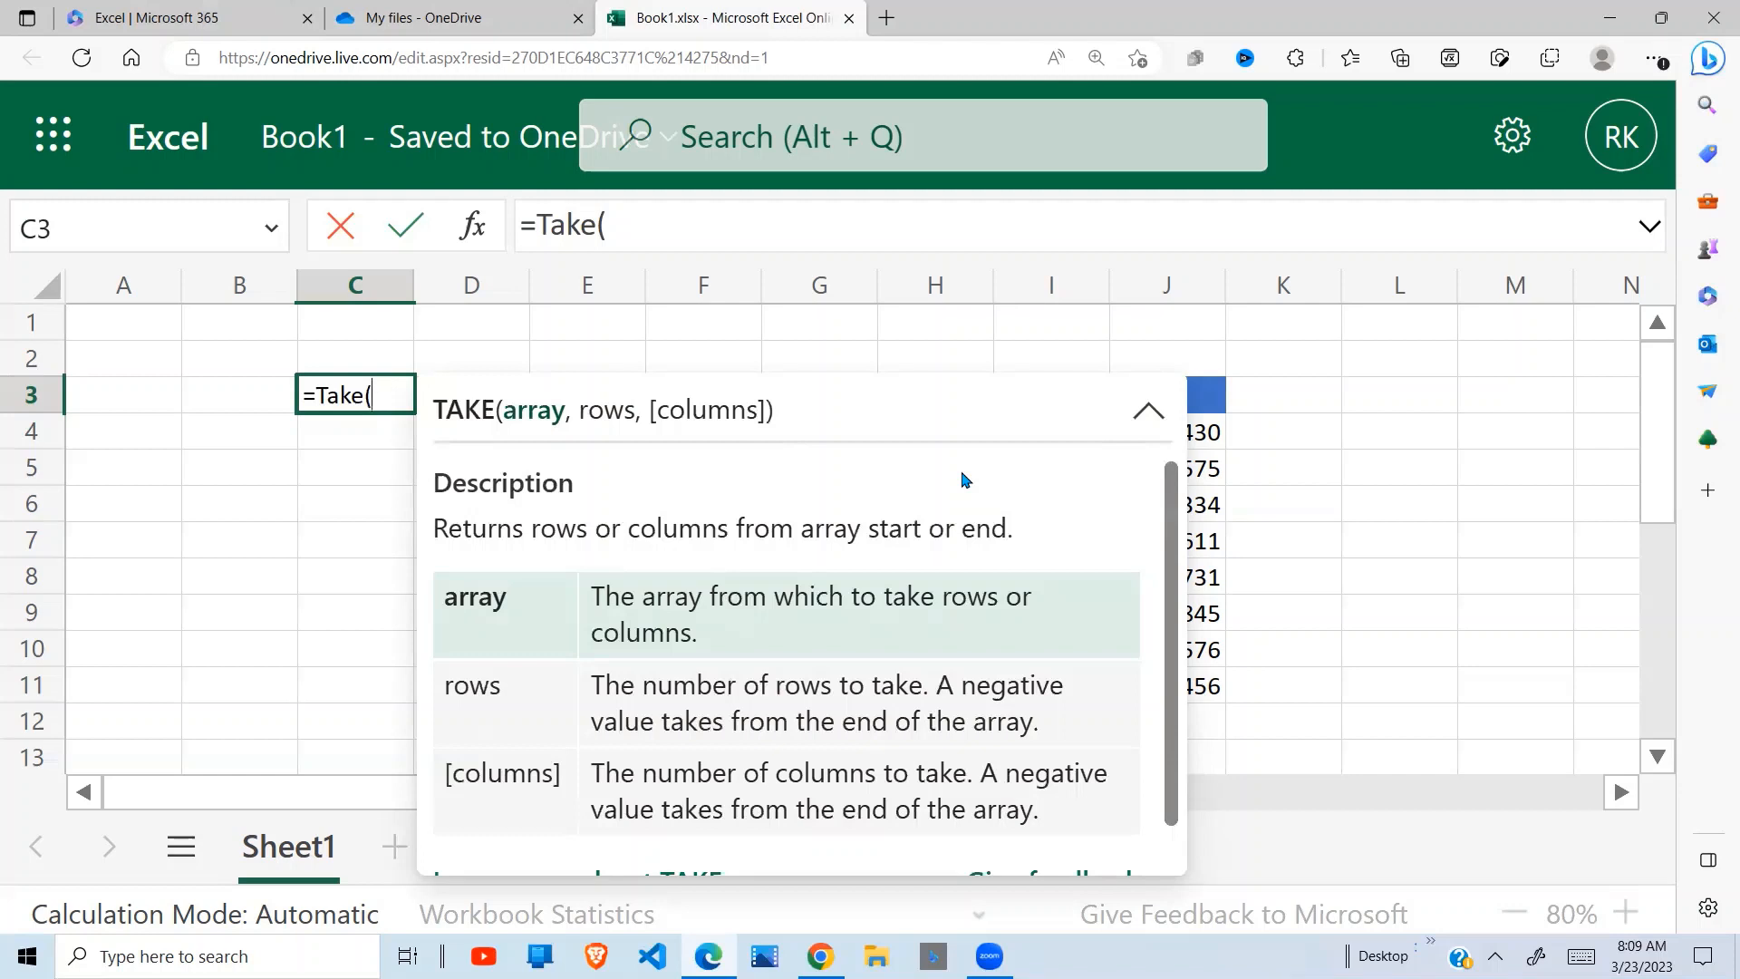
pyautogui.click(1149, 409)
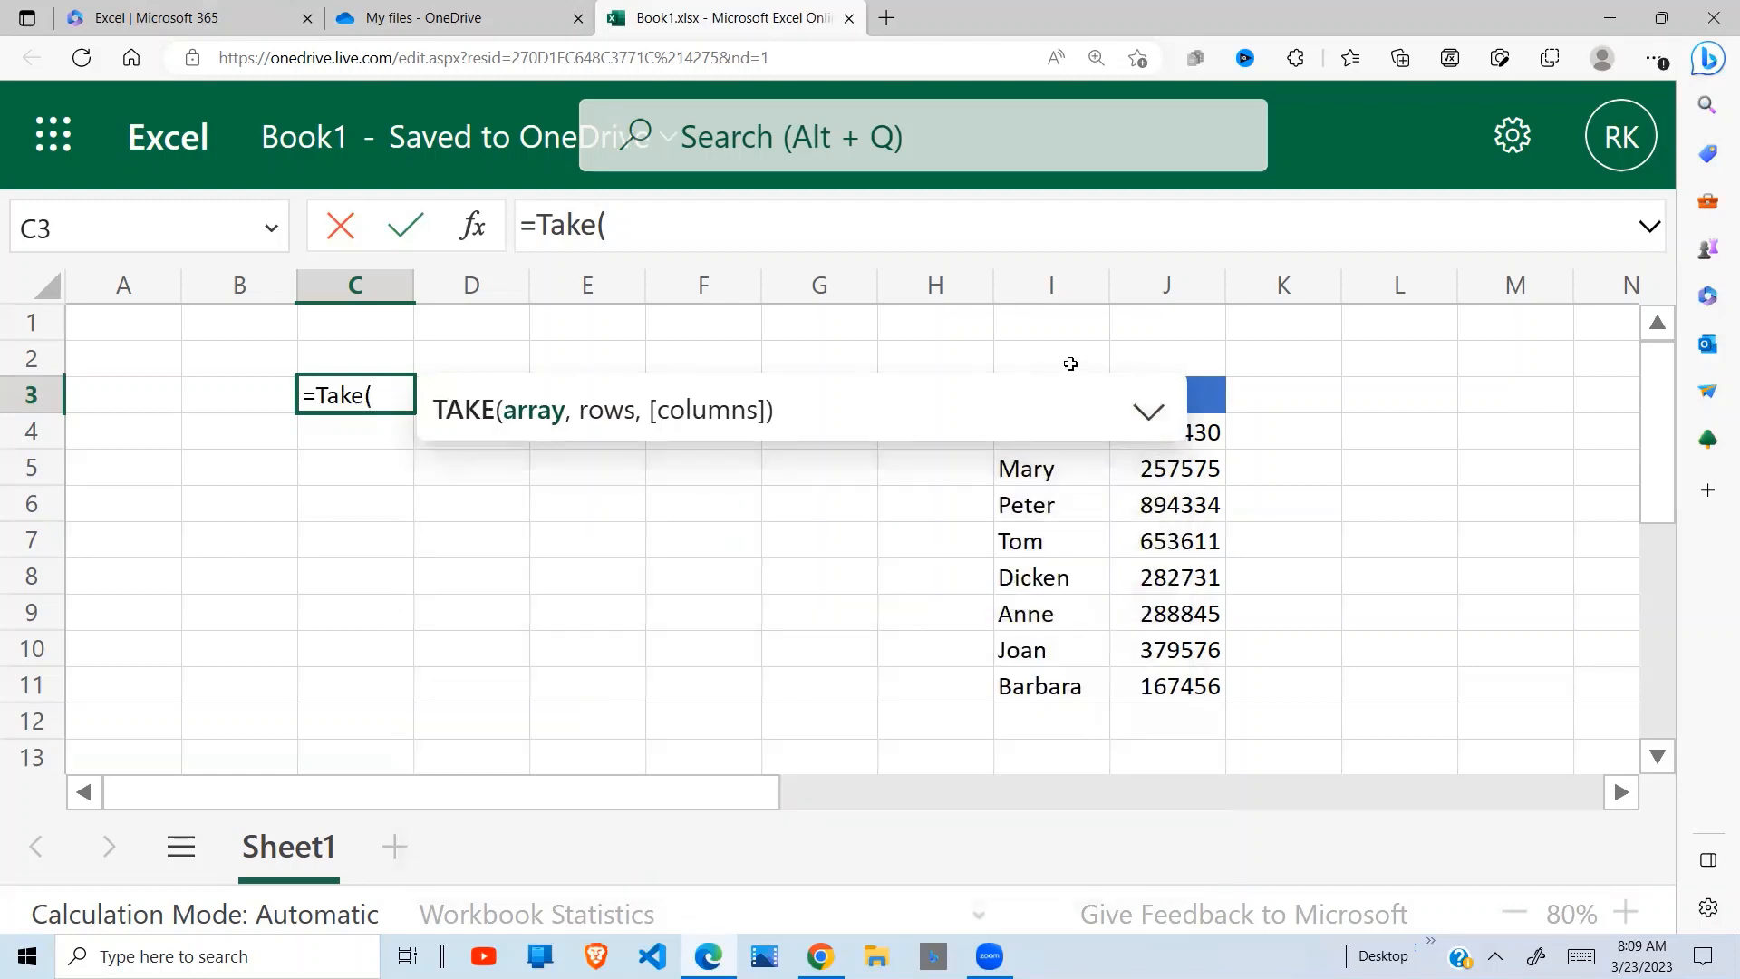
pyautogui.moveTo(1059, 392); pyautogui.dragTo(1052, 326)
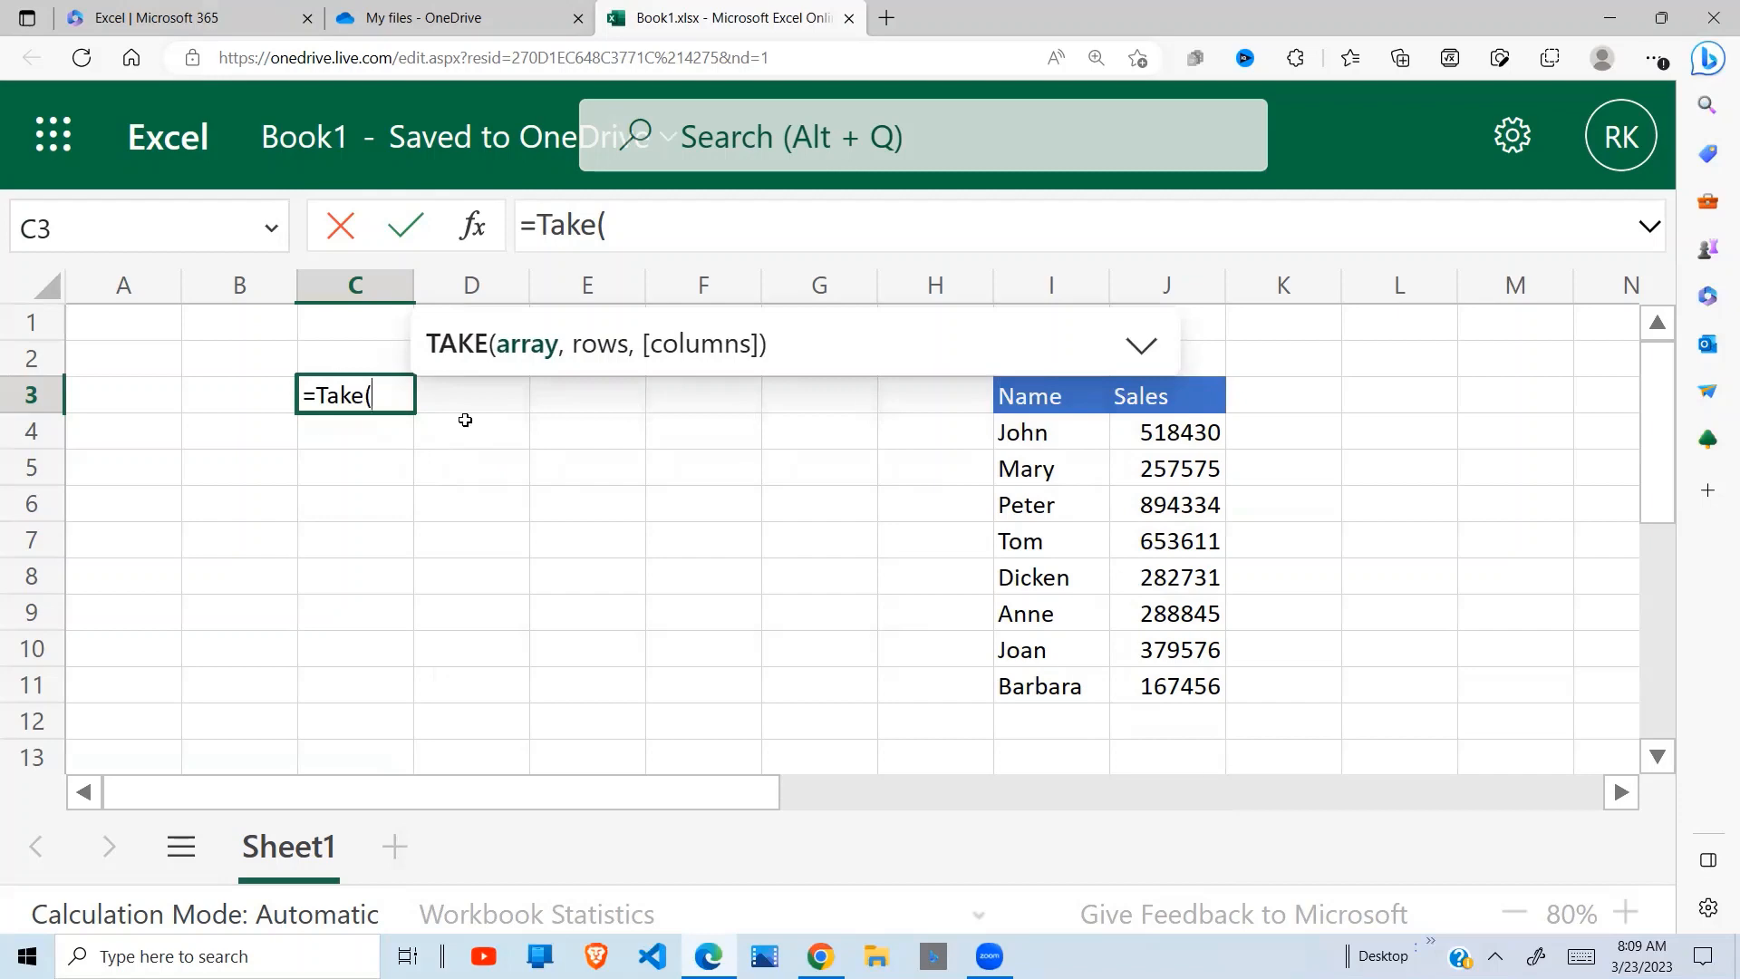
# Complete the TAKE formula in C3 to return the first row of the sales data, =TAKE(I4:J11,1)
pyautogui.moveTo(1041, 435); pyautogui.dragTo(1170, 687)
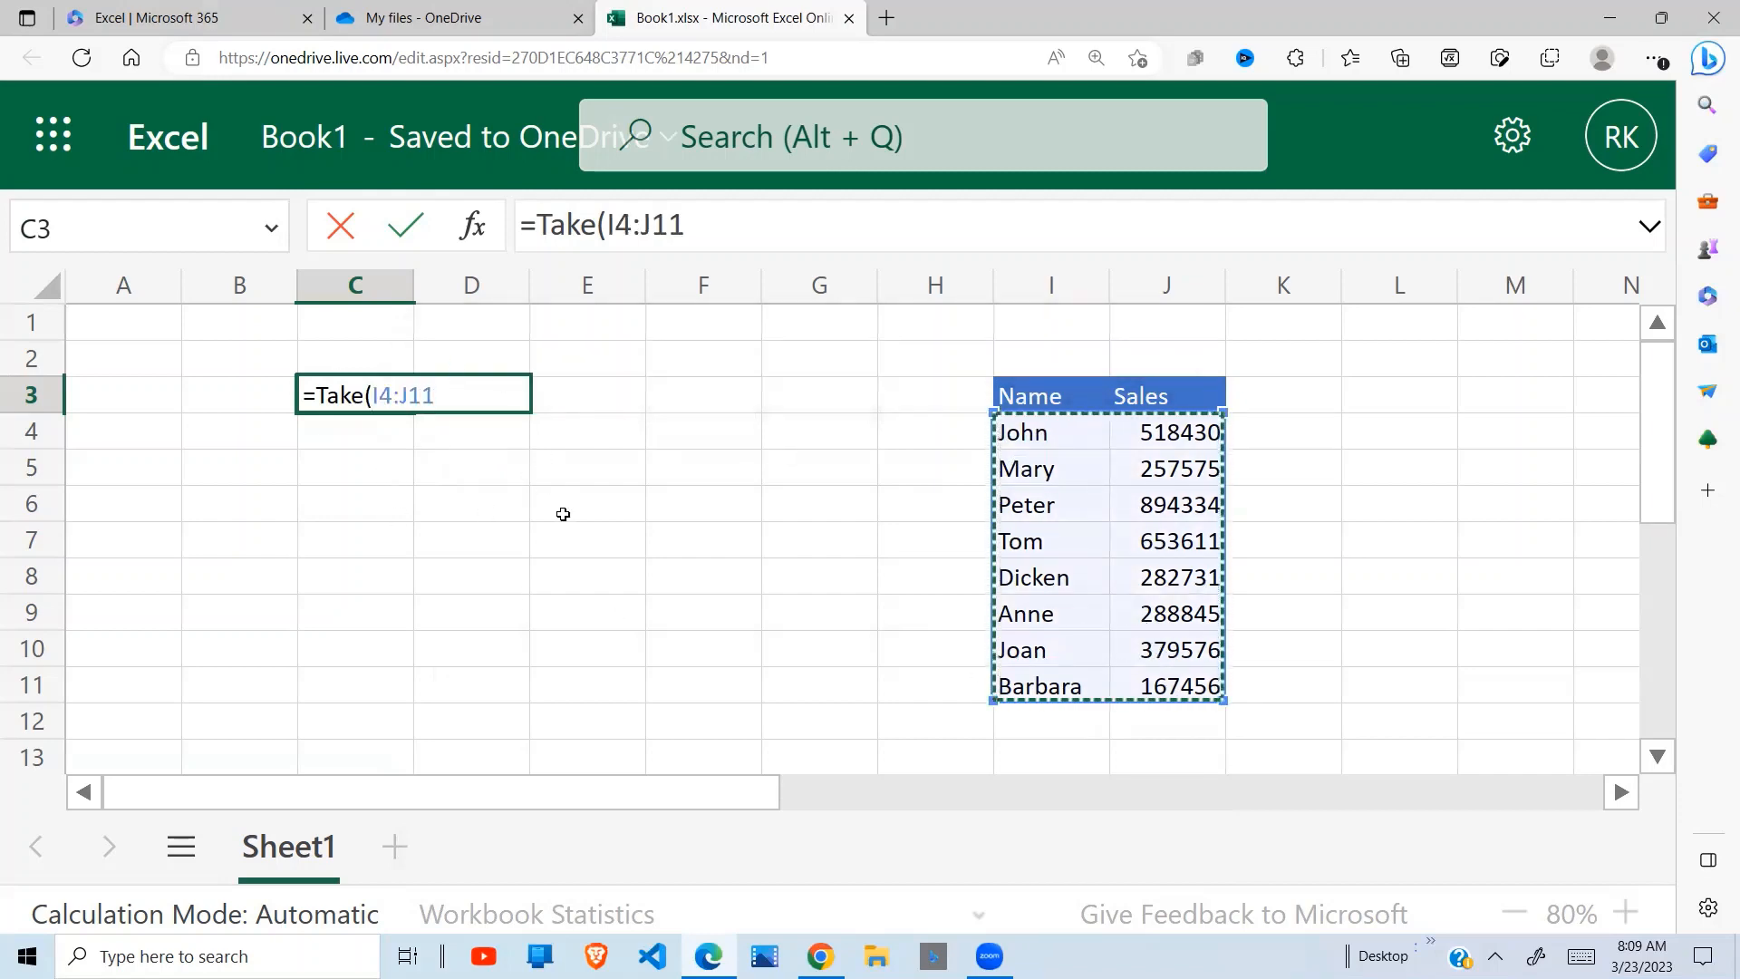
pyautogui.write(',')
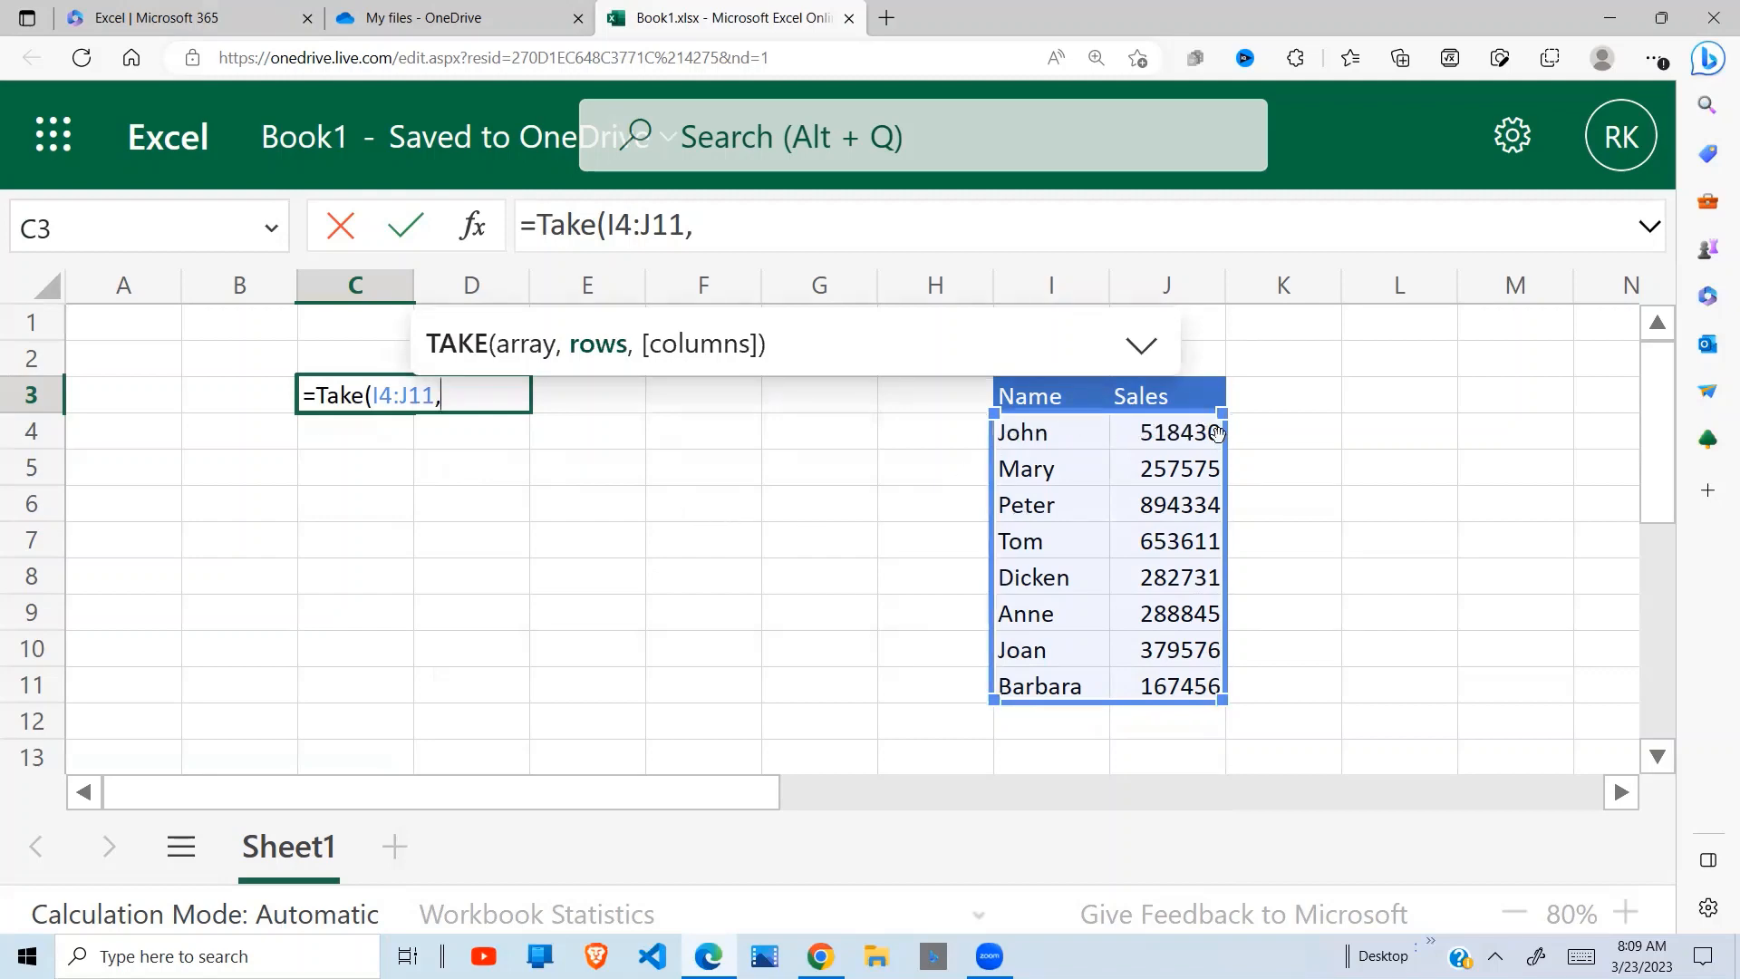
pyautogui.write('1')
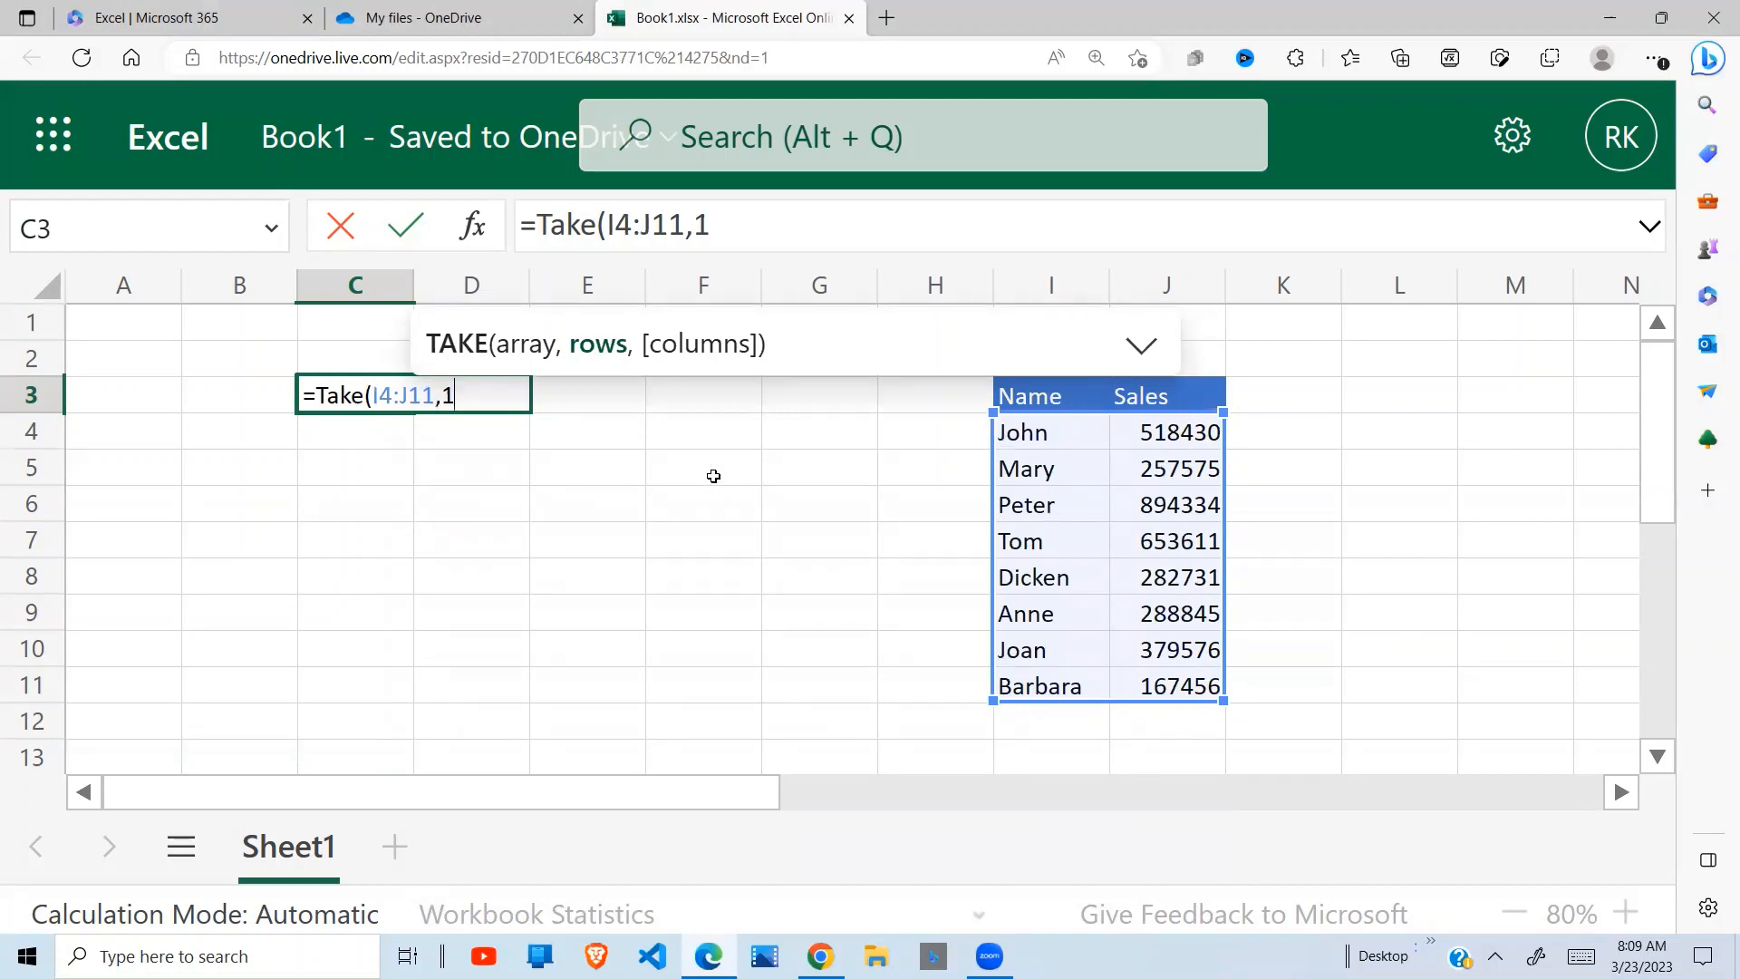
pyautogui.write(')')
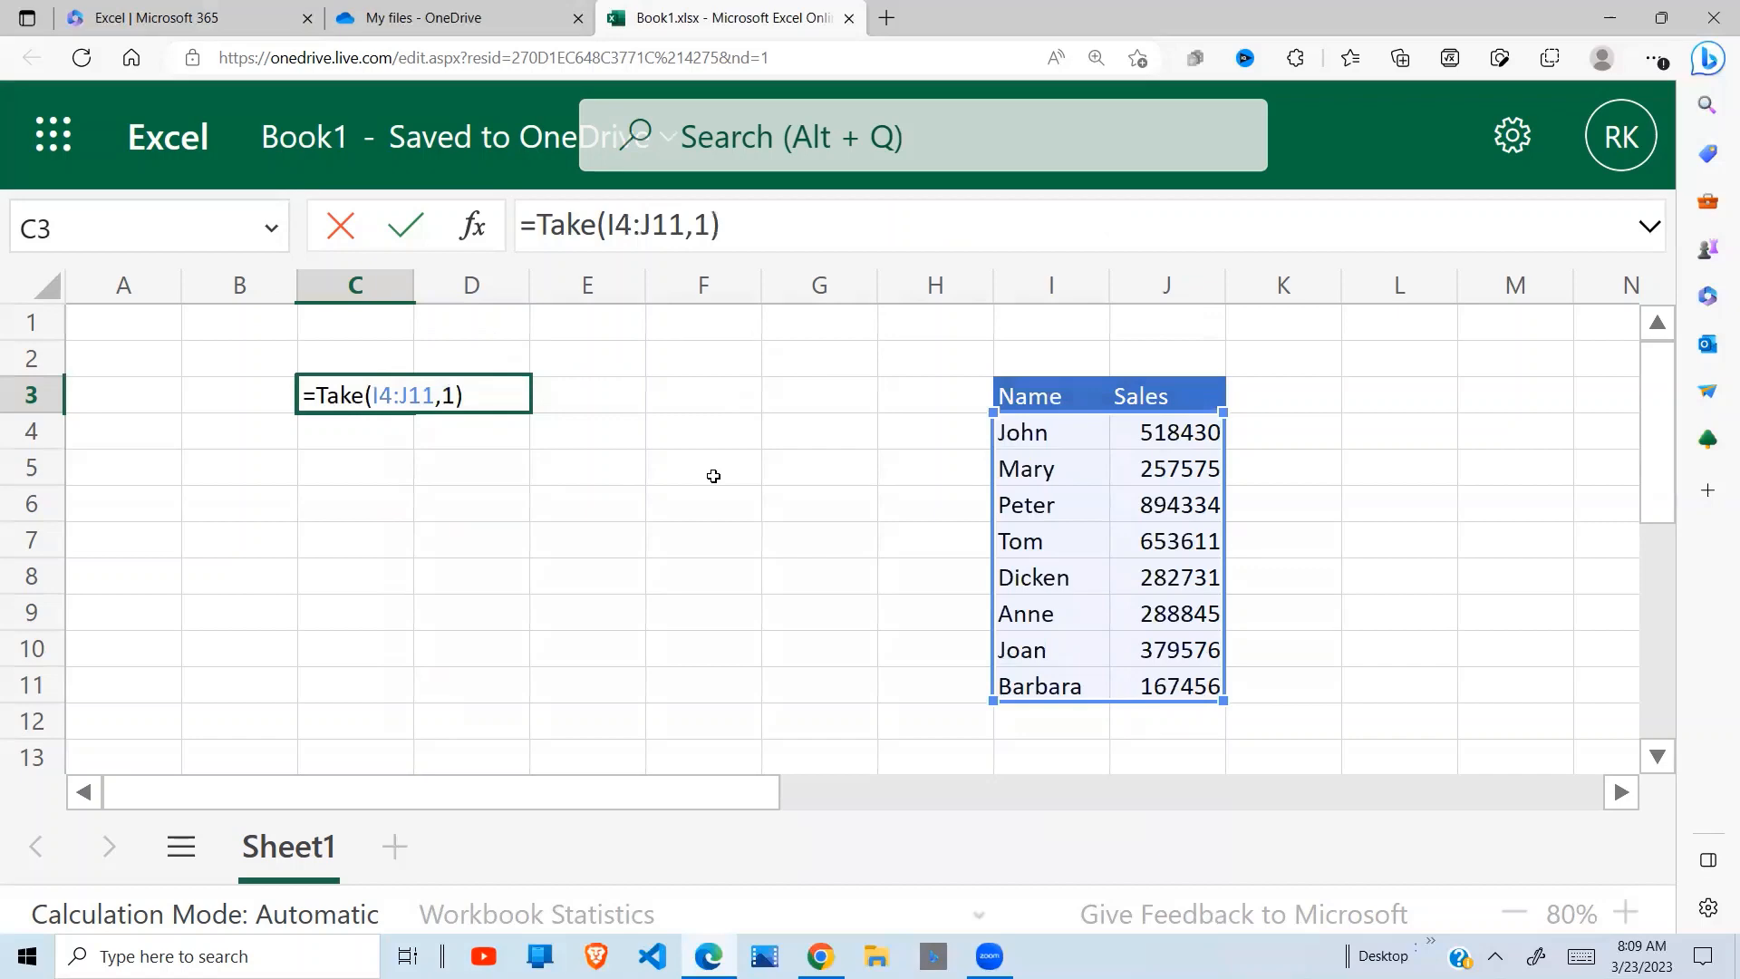
pyautogui.press('Return')
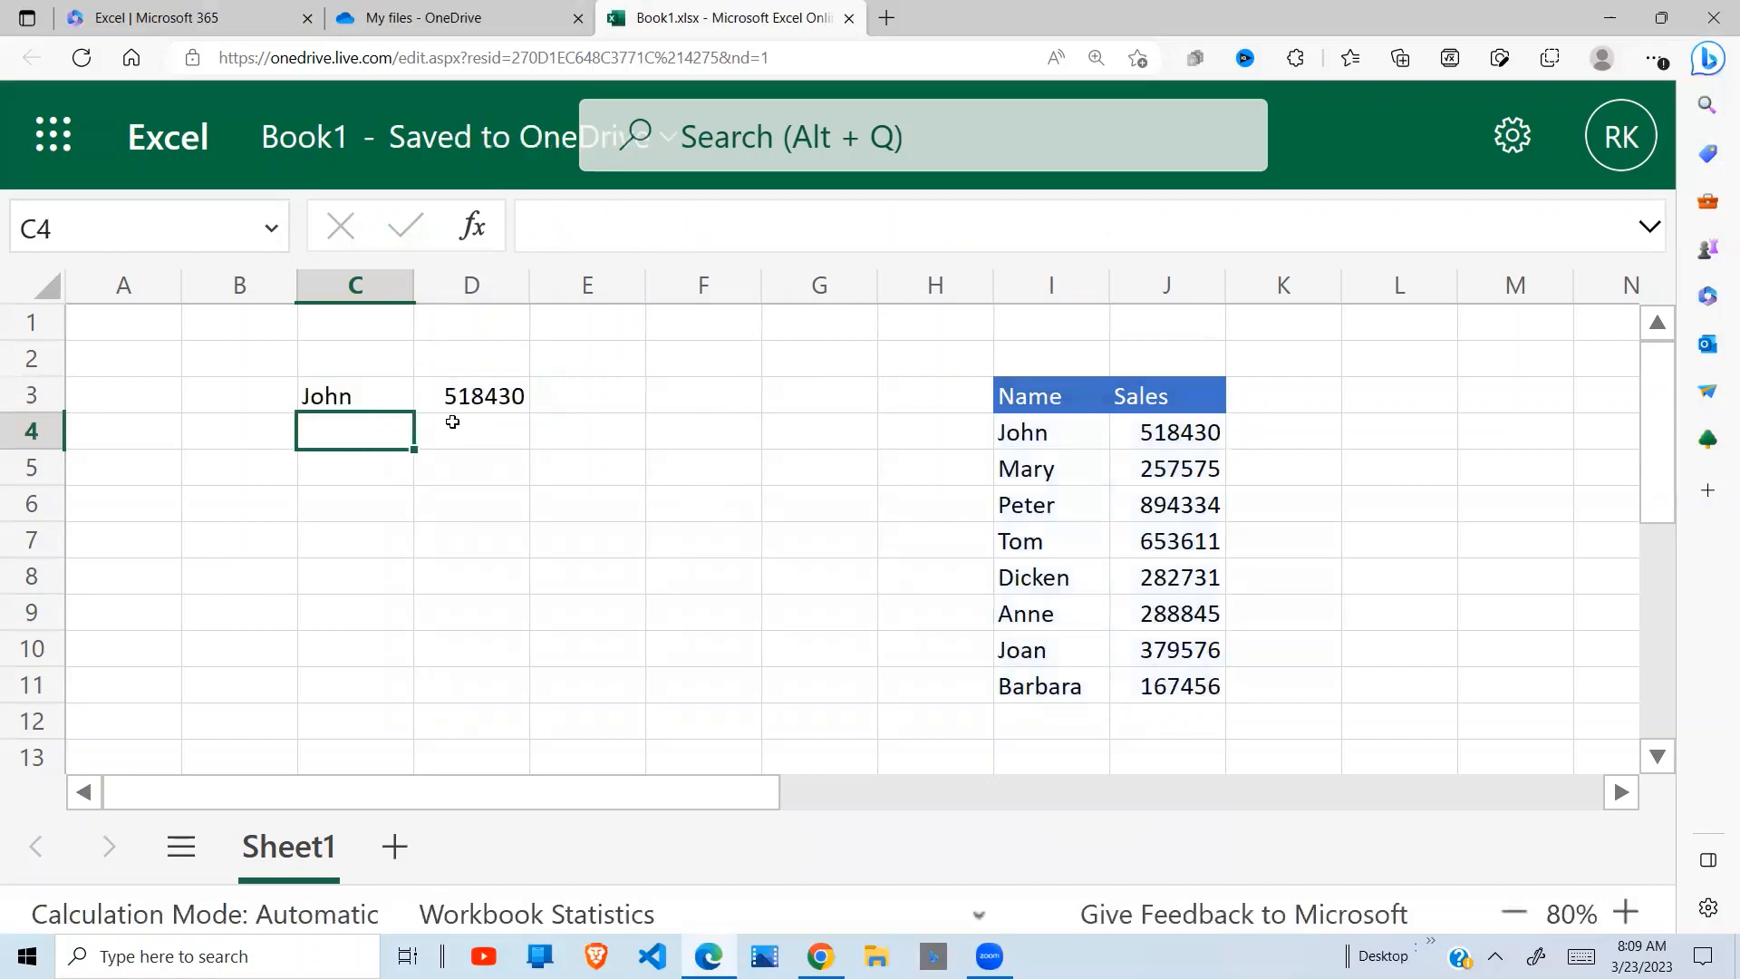
# Set the rows argument of the TAKE formula in C3 to 3 and select the returned range C3:D5
pyautogui.click(381, 405)
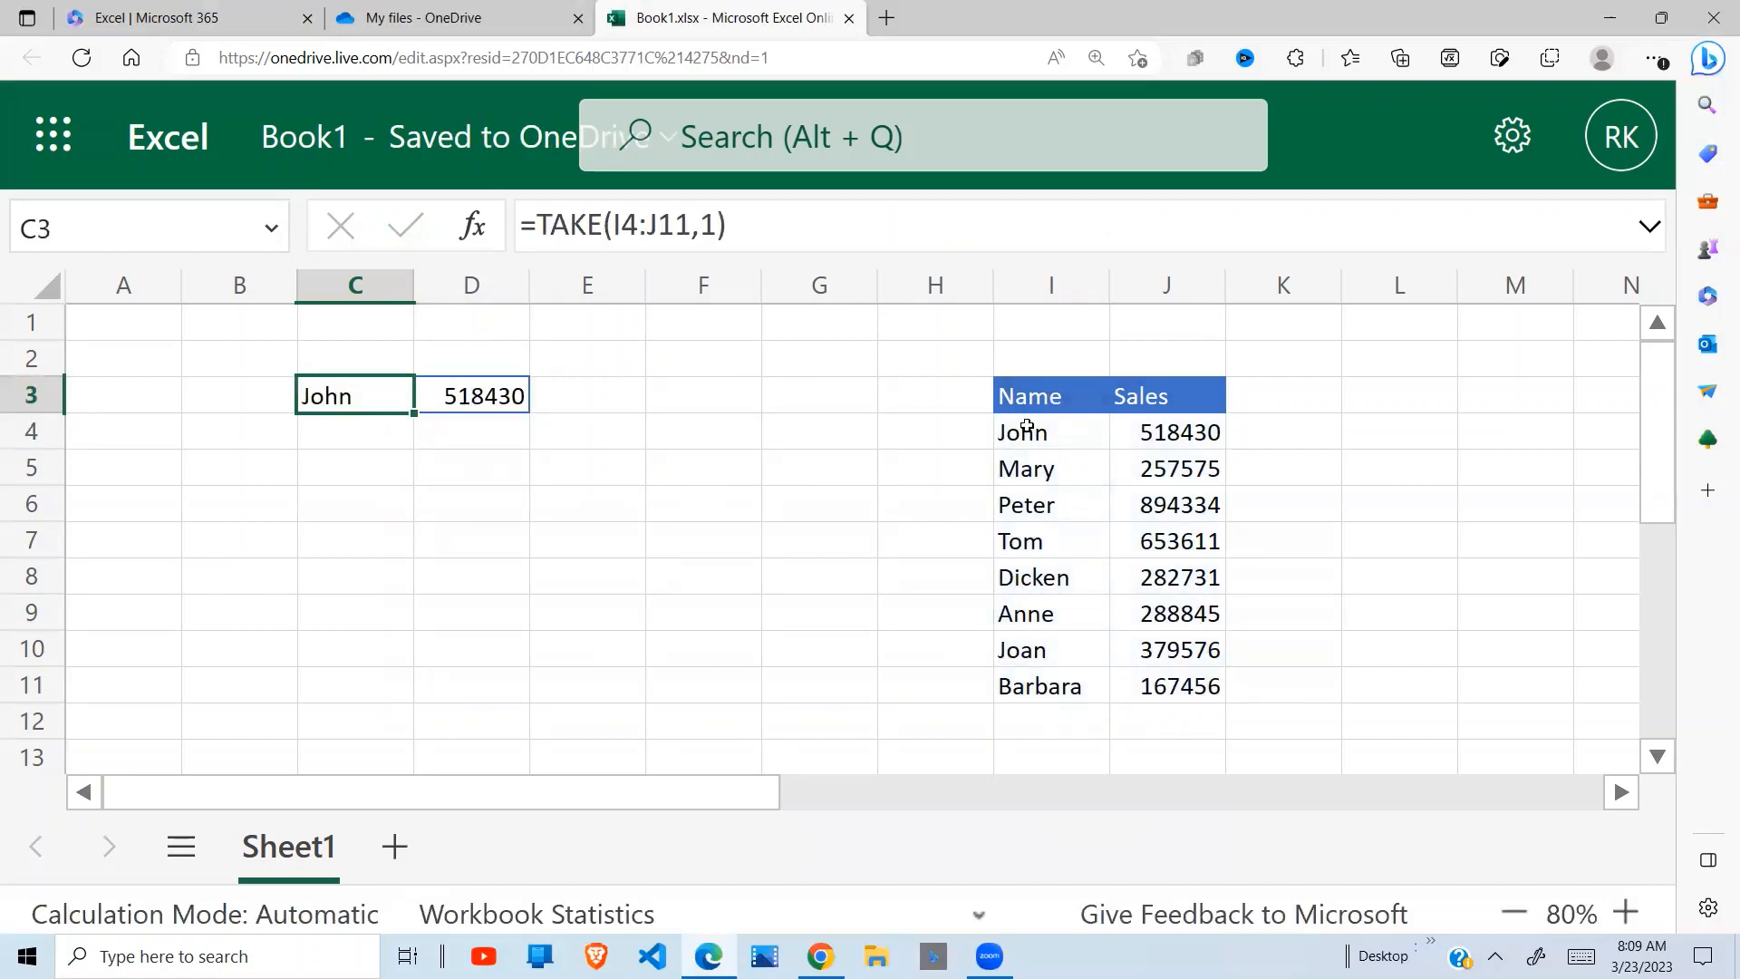
pyautogui.click(710, 226)
pyautogui.press('BackSpace')
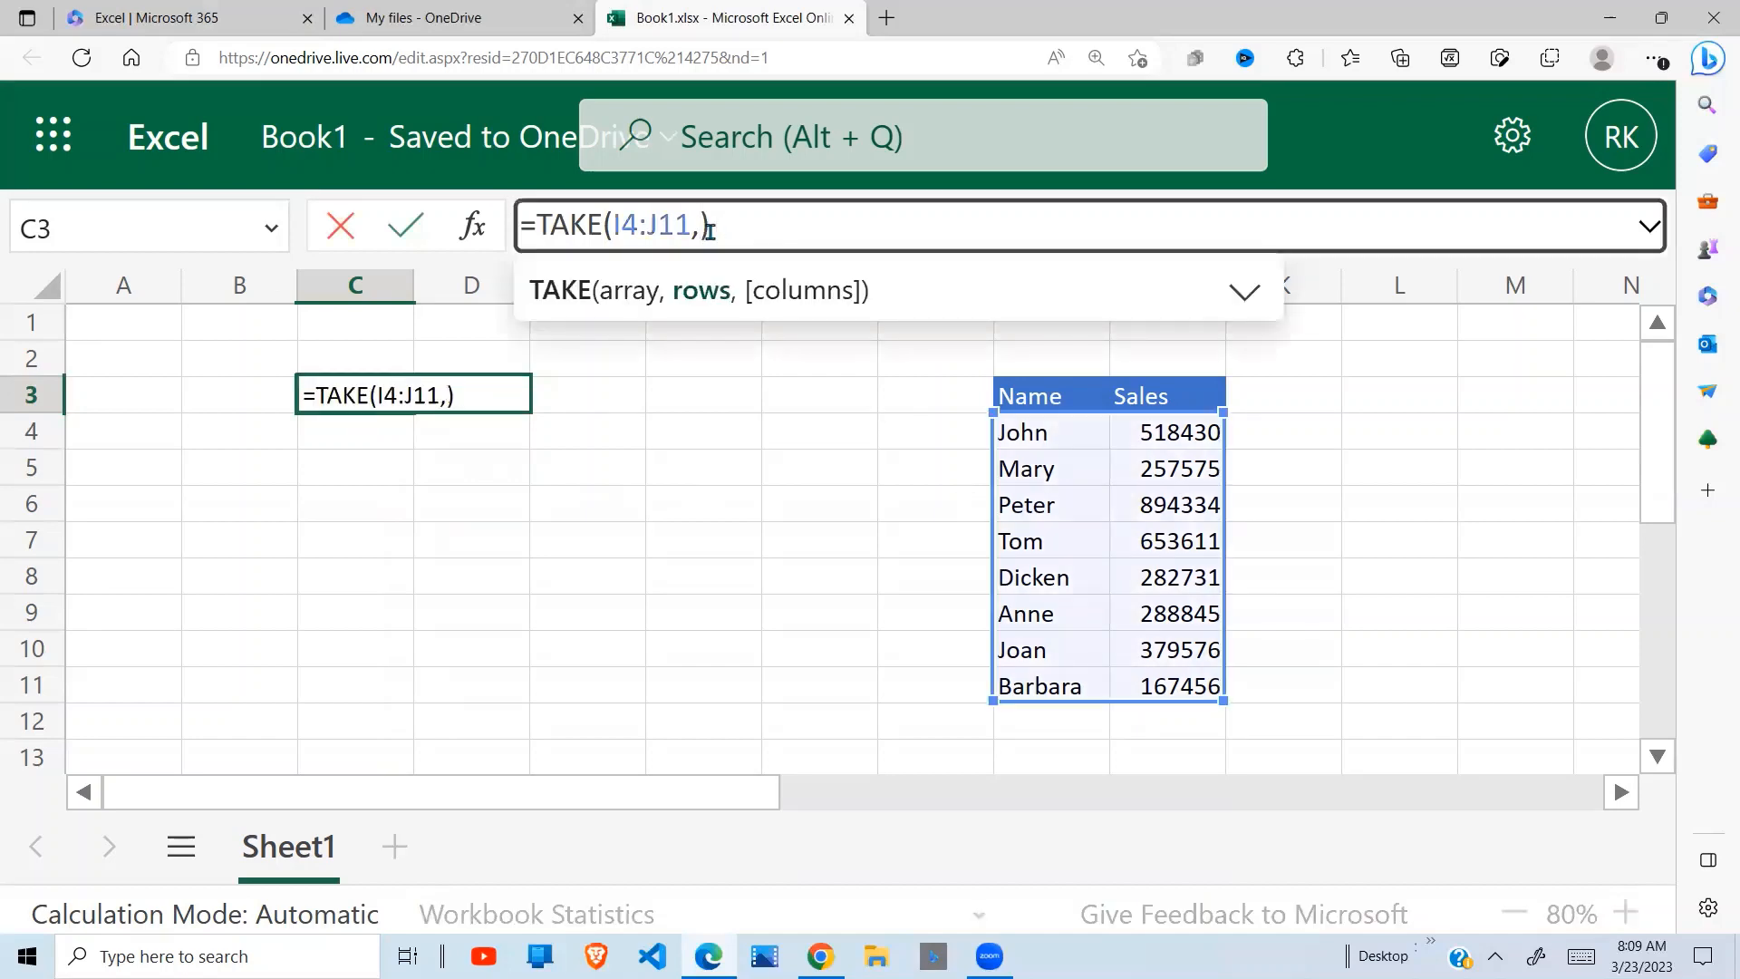
pyautogui.write('1')
pyautogui.press('Return')
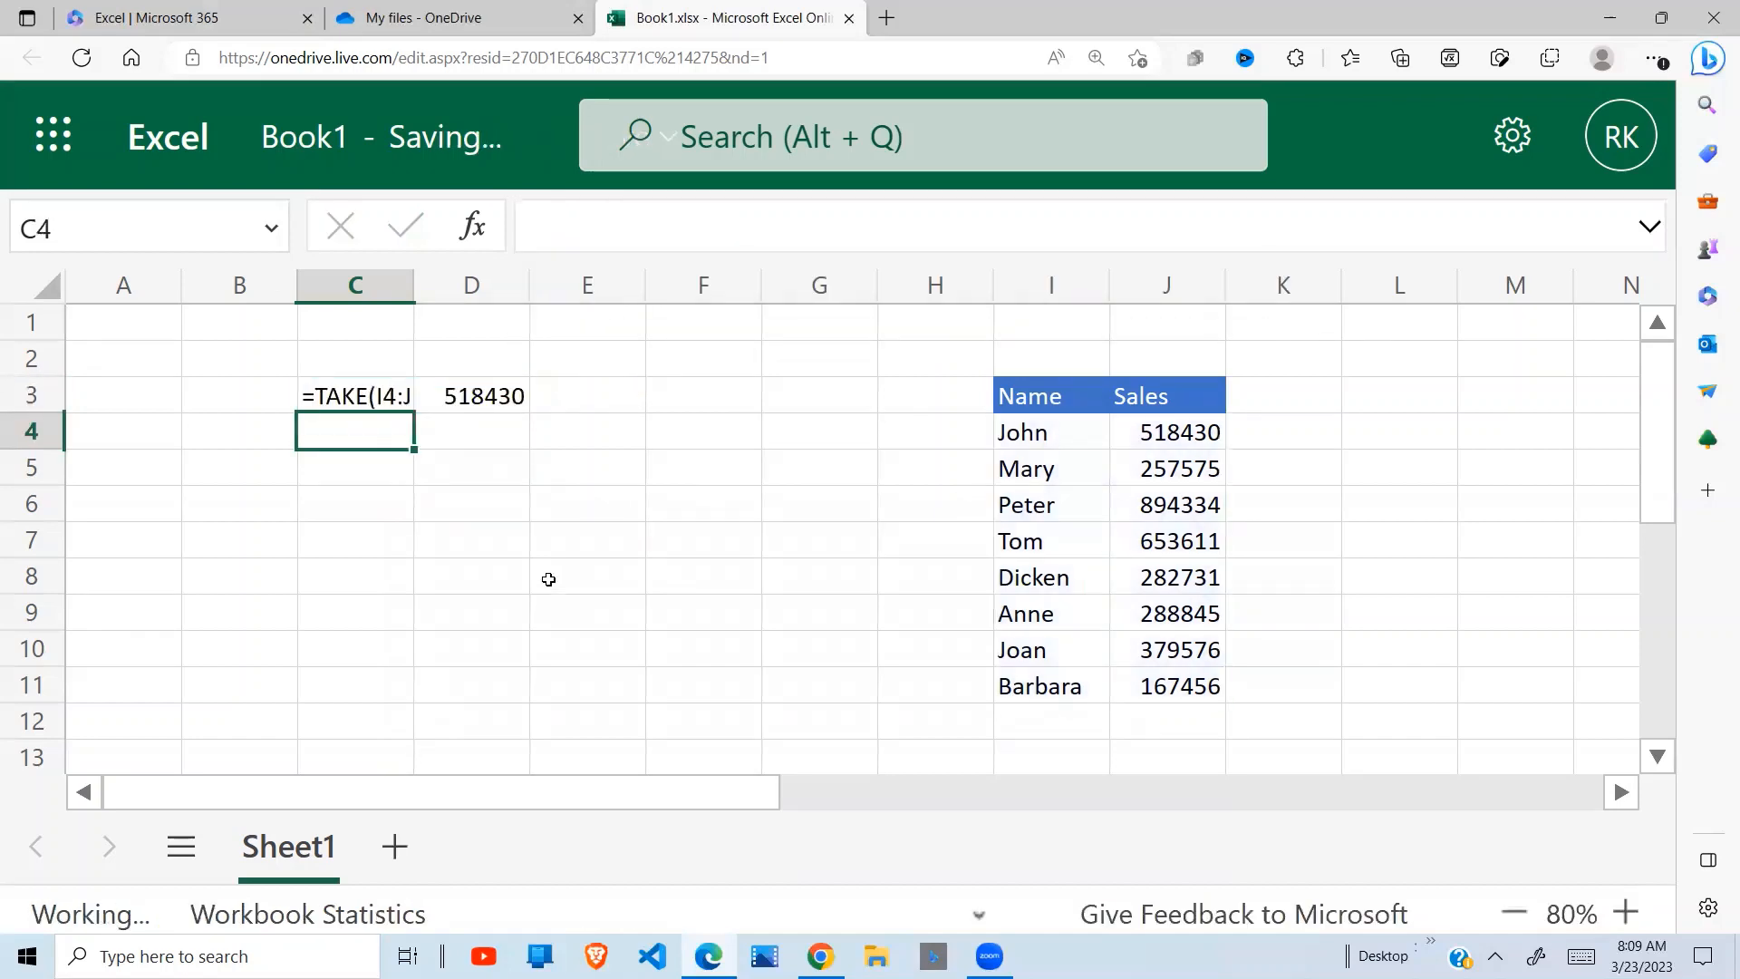
pyautogui.click(516, 419)
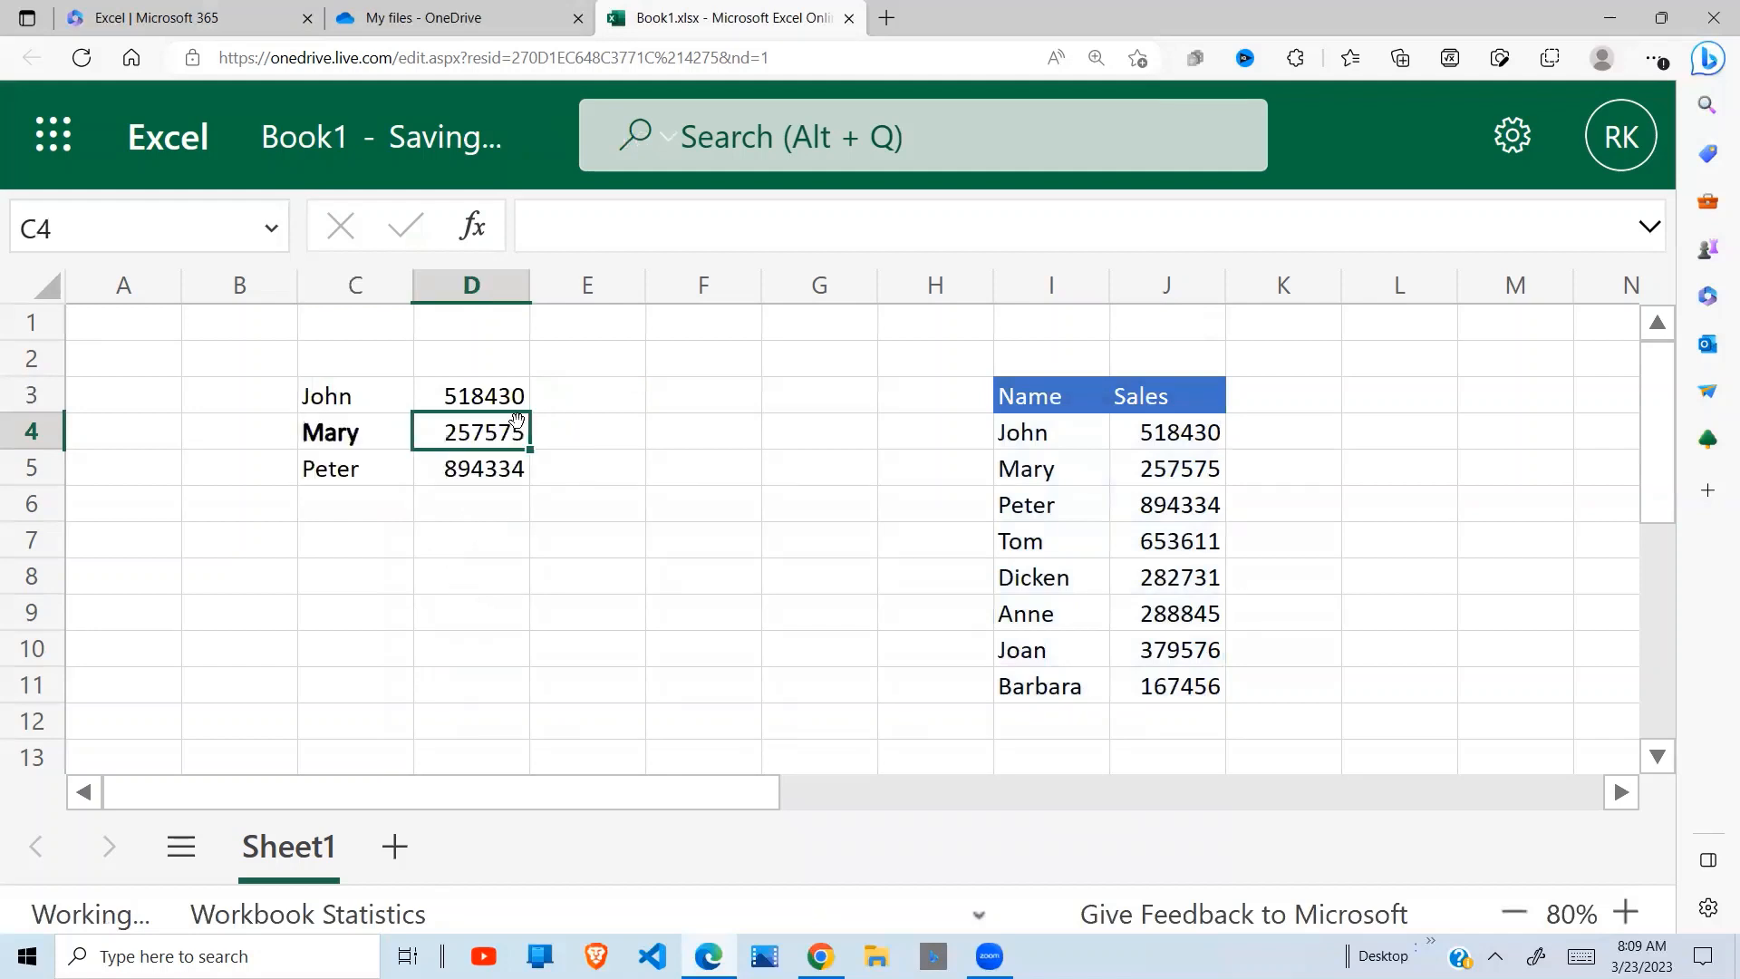
pyautogui.click(455, 533)
pyautogui.moveTo(342, 400); pyautogui.dragTo(476, 474)
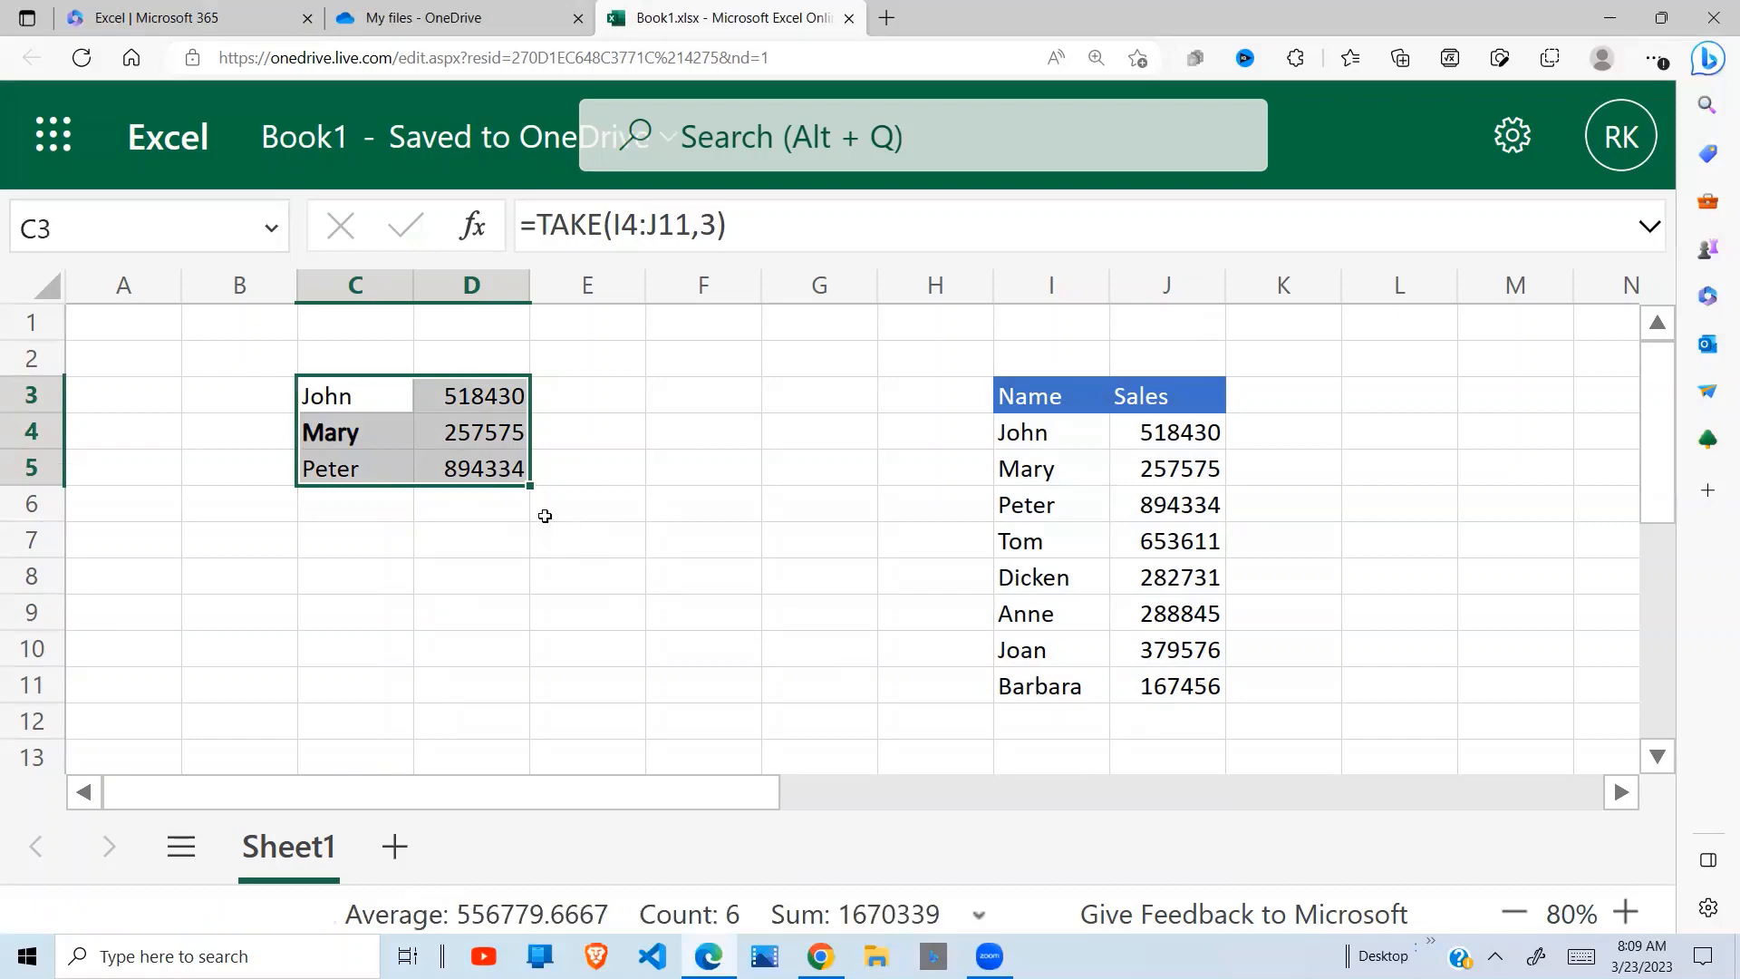
# Set the rows argument of the C3 formula to -1 to take the last row of the data
pyautogui.click(344, 393)
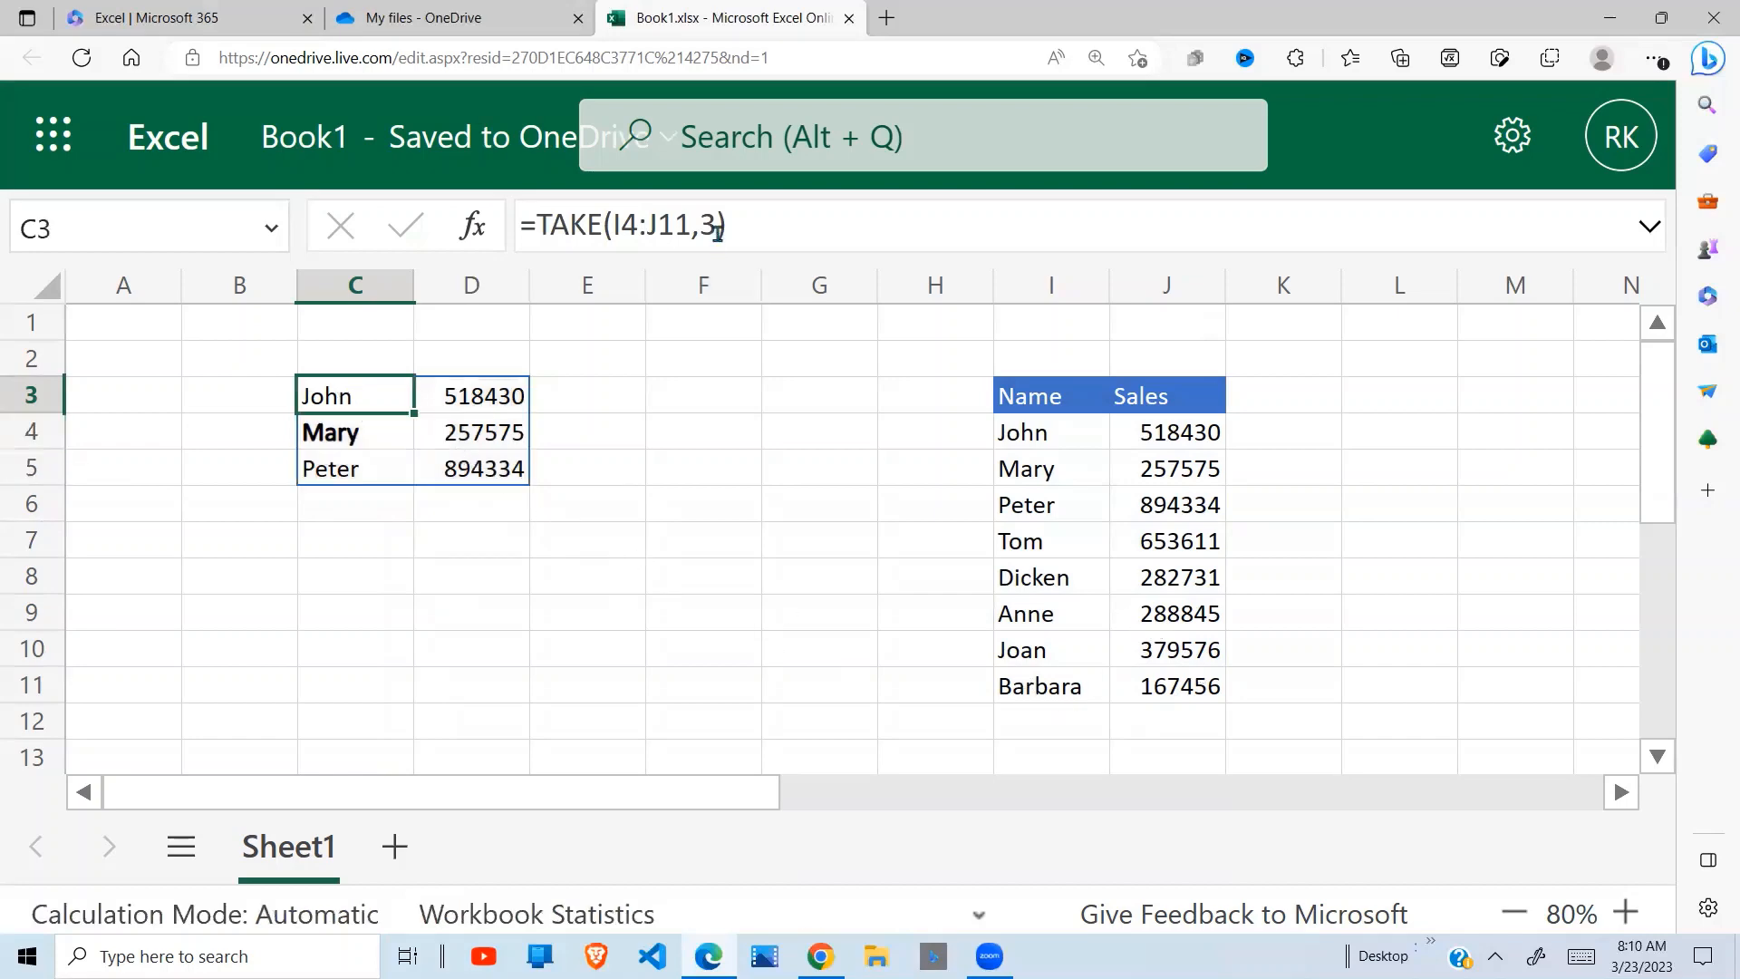
pyautogui.click(716, 231)
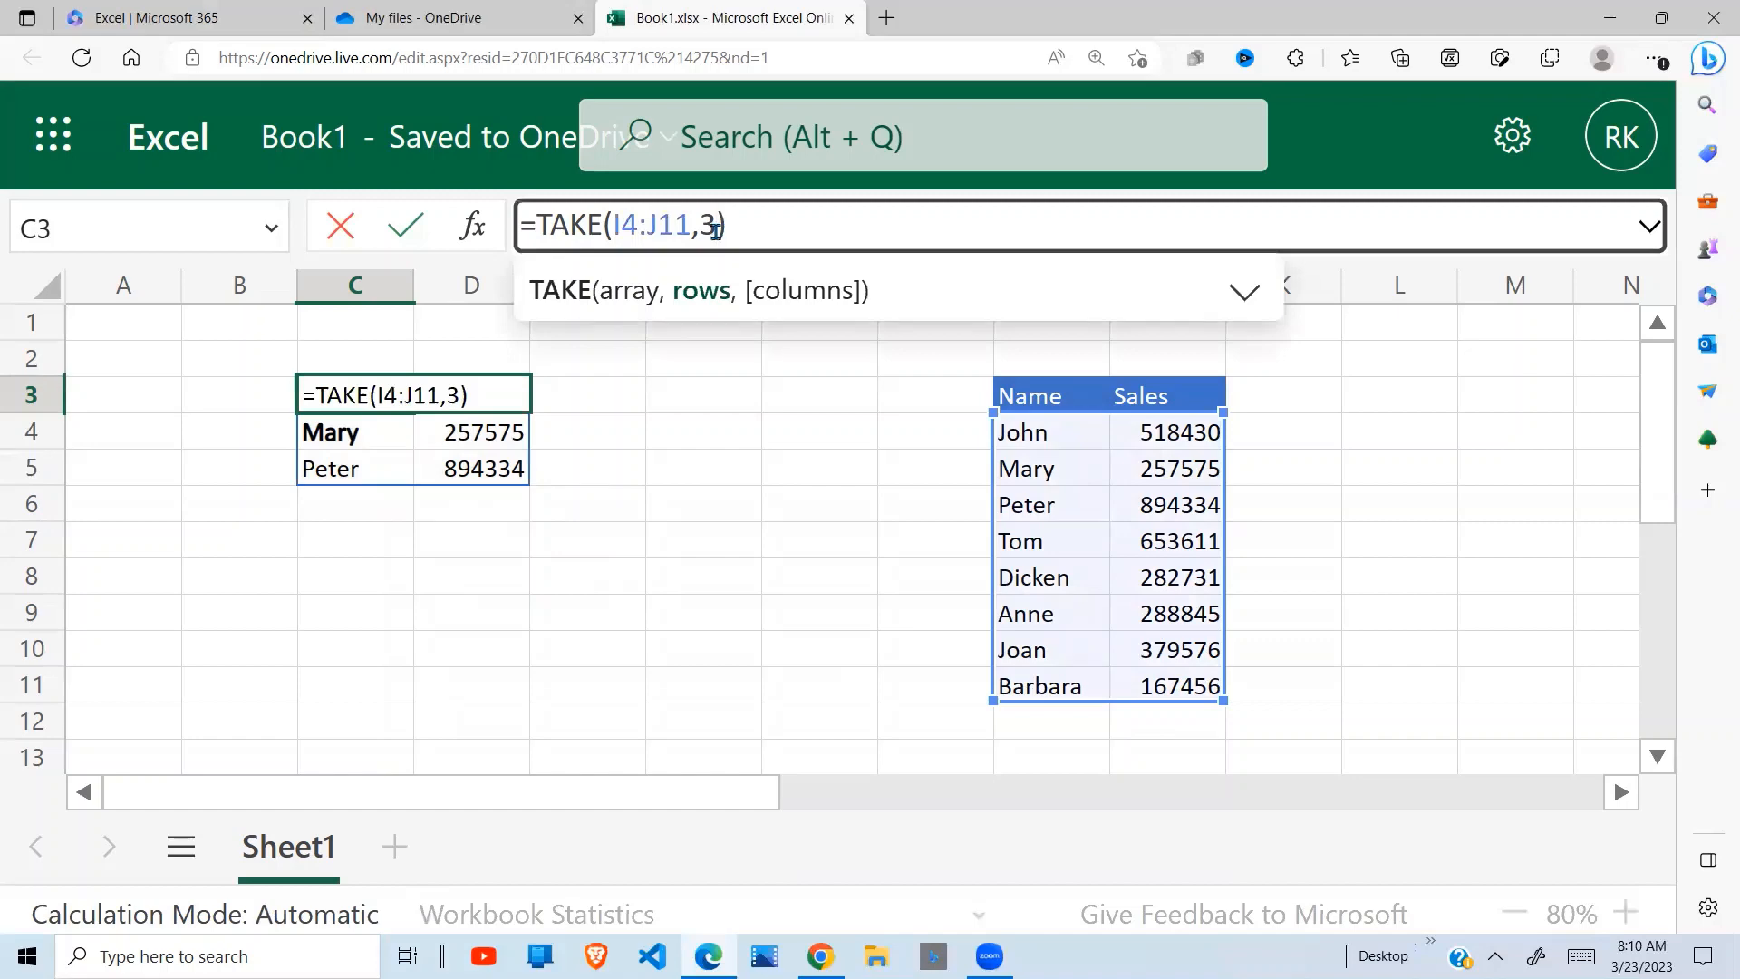
pyautogui.press('BackSpace')
pyautogui.write('-1')
pyautogui.press('Return')
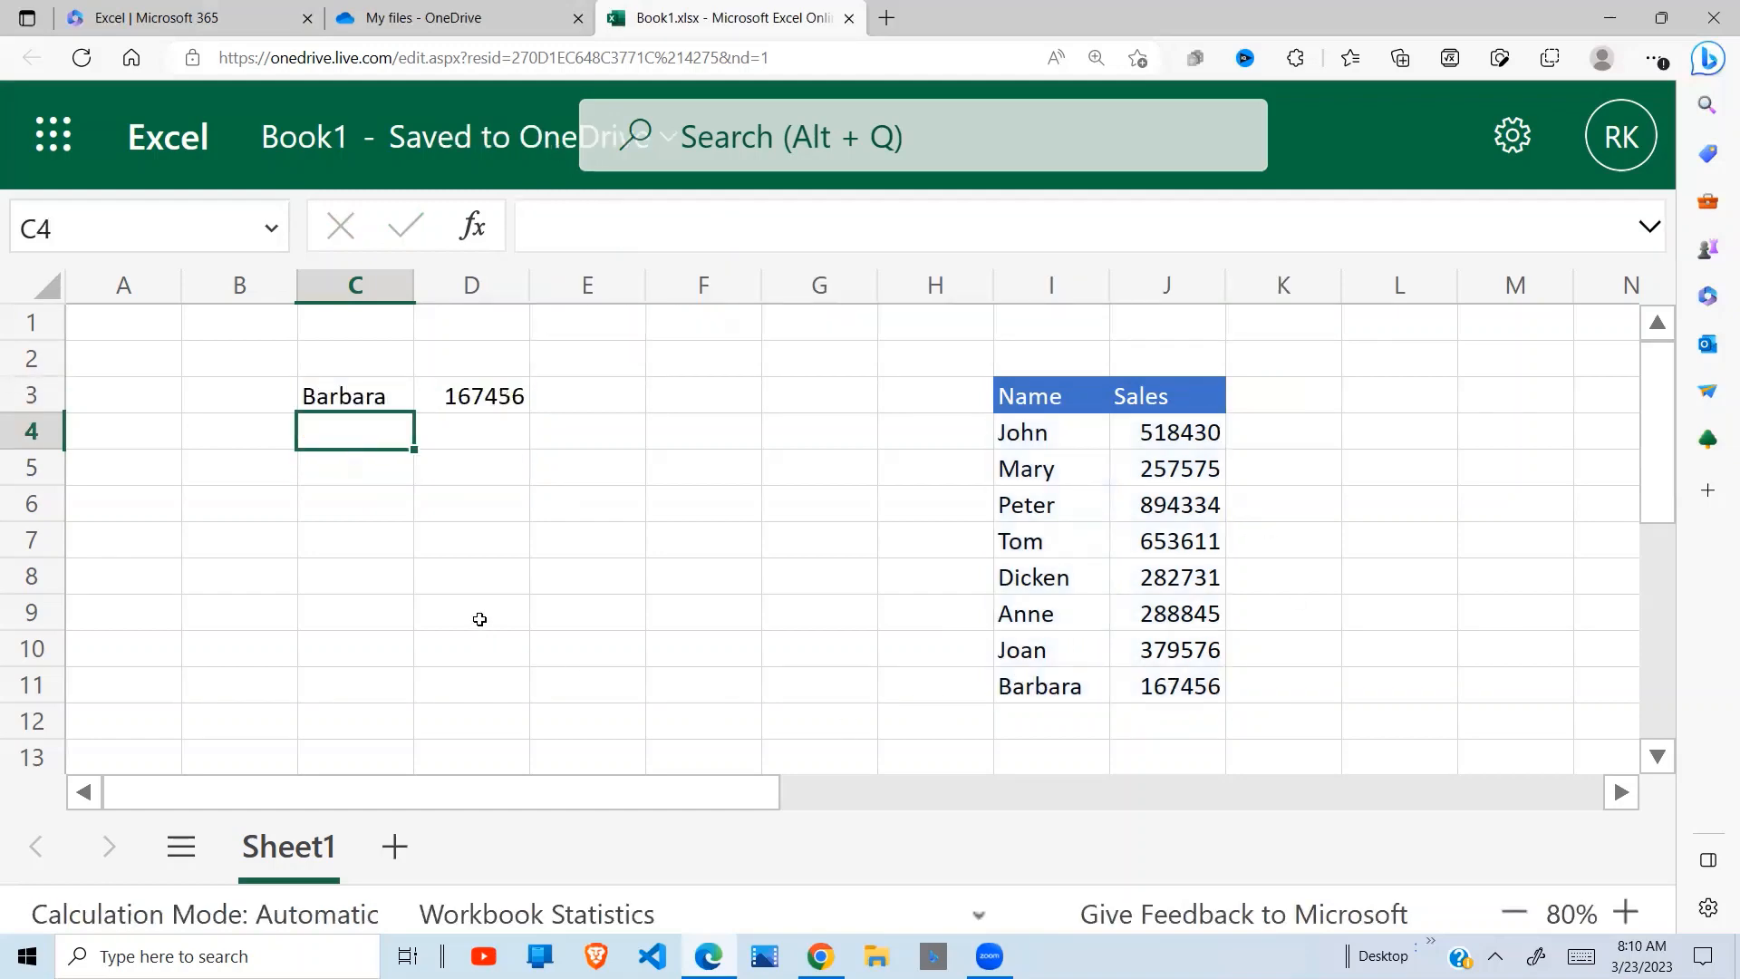
# Set the rows argument in C3 to -3 to take the last three rows, and compare the result with source rows 9 to 11
pyautogui.click(358, 406)
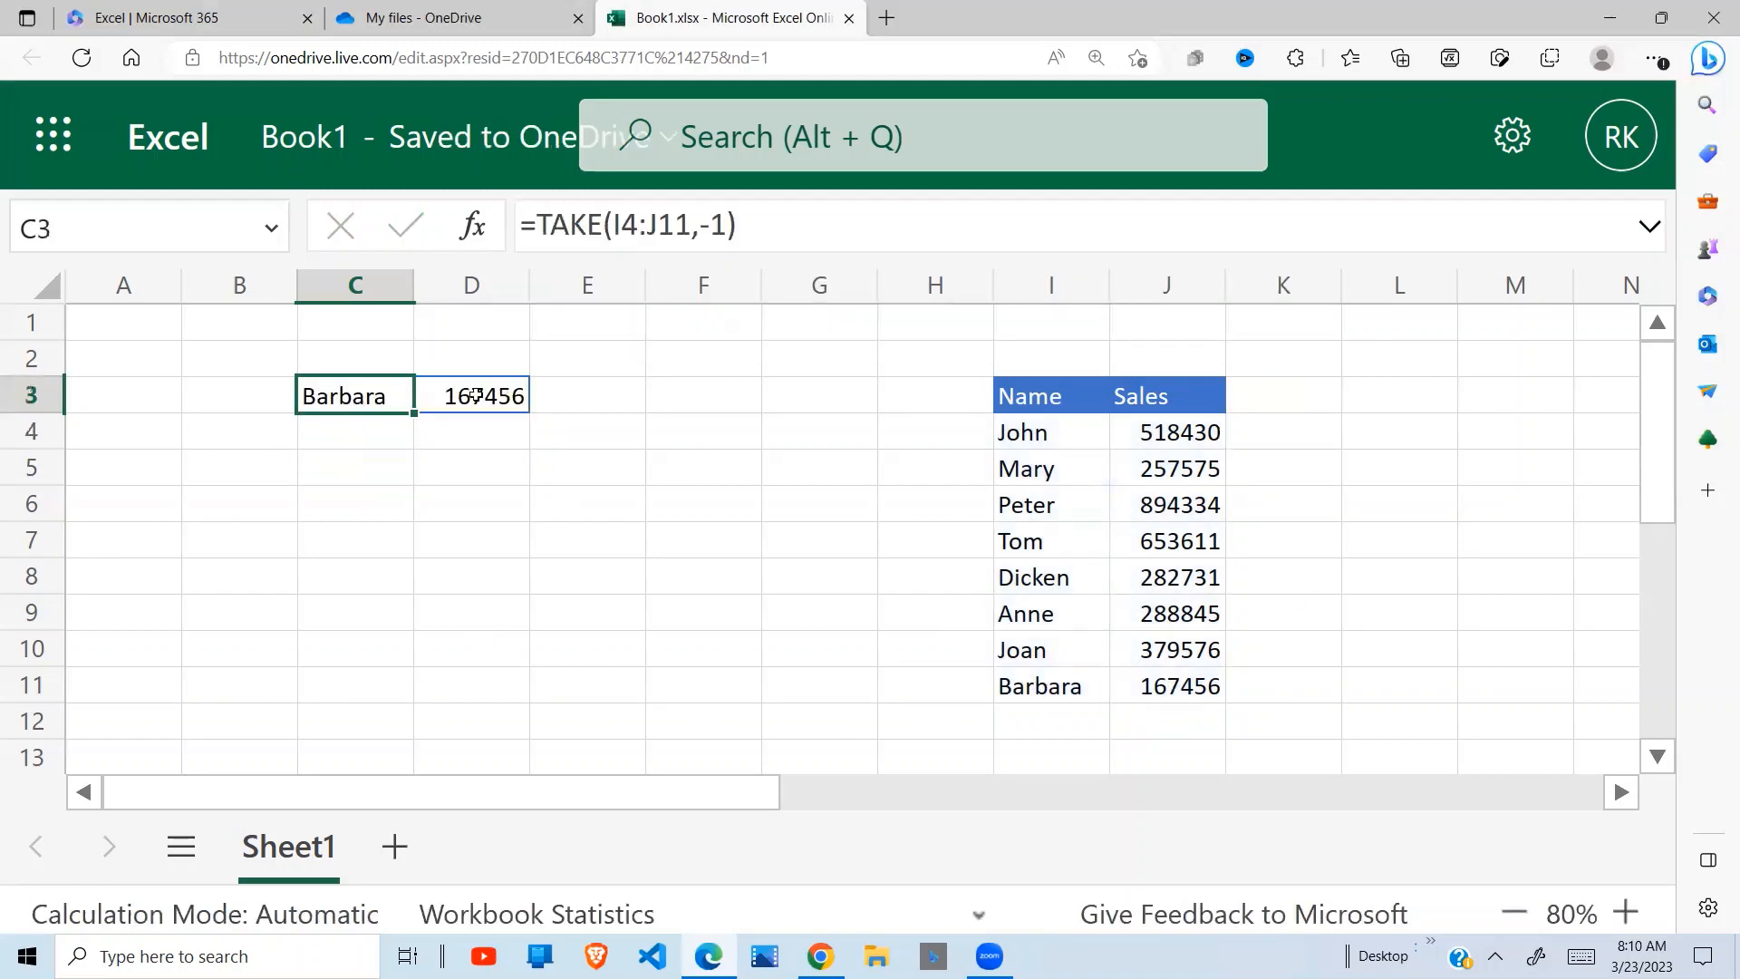
pyautogui.click(721, 235)
pyautogui.press('BackSpace')
pyautogui.write('3')
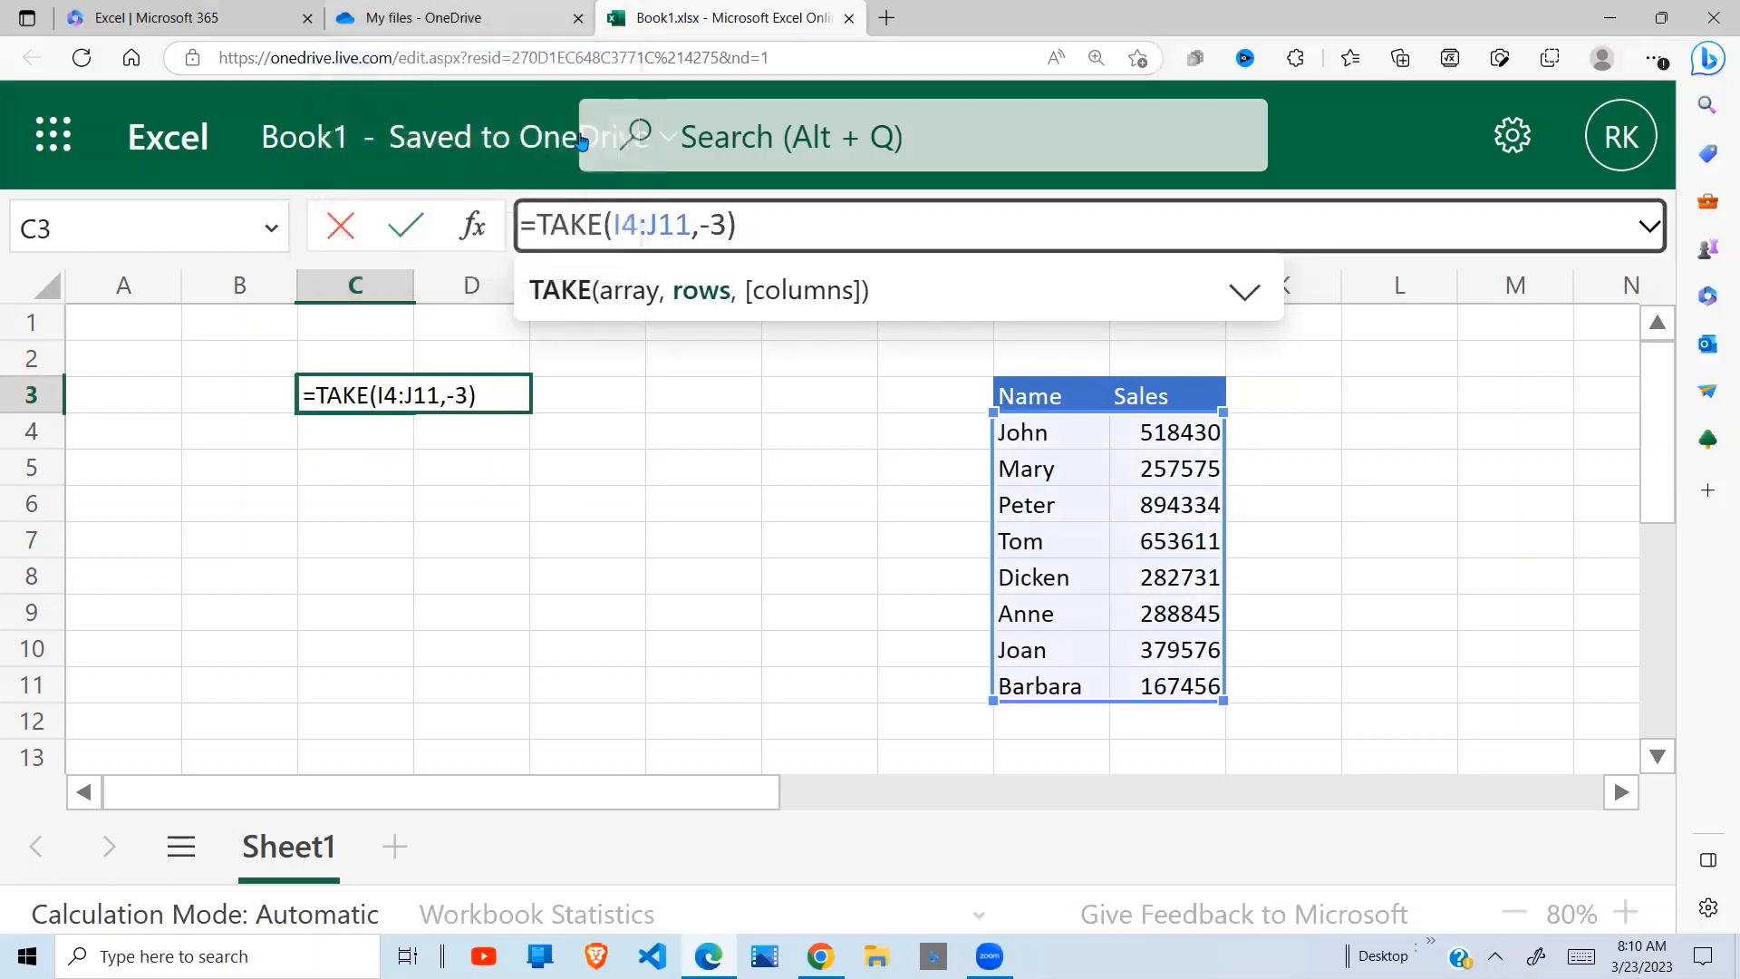
pyautogui.press('Return')
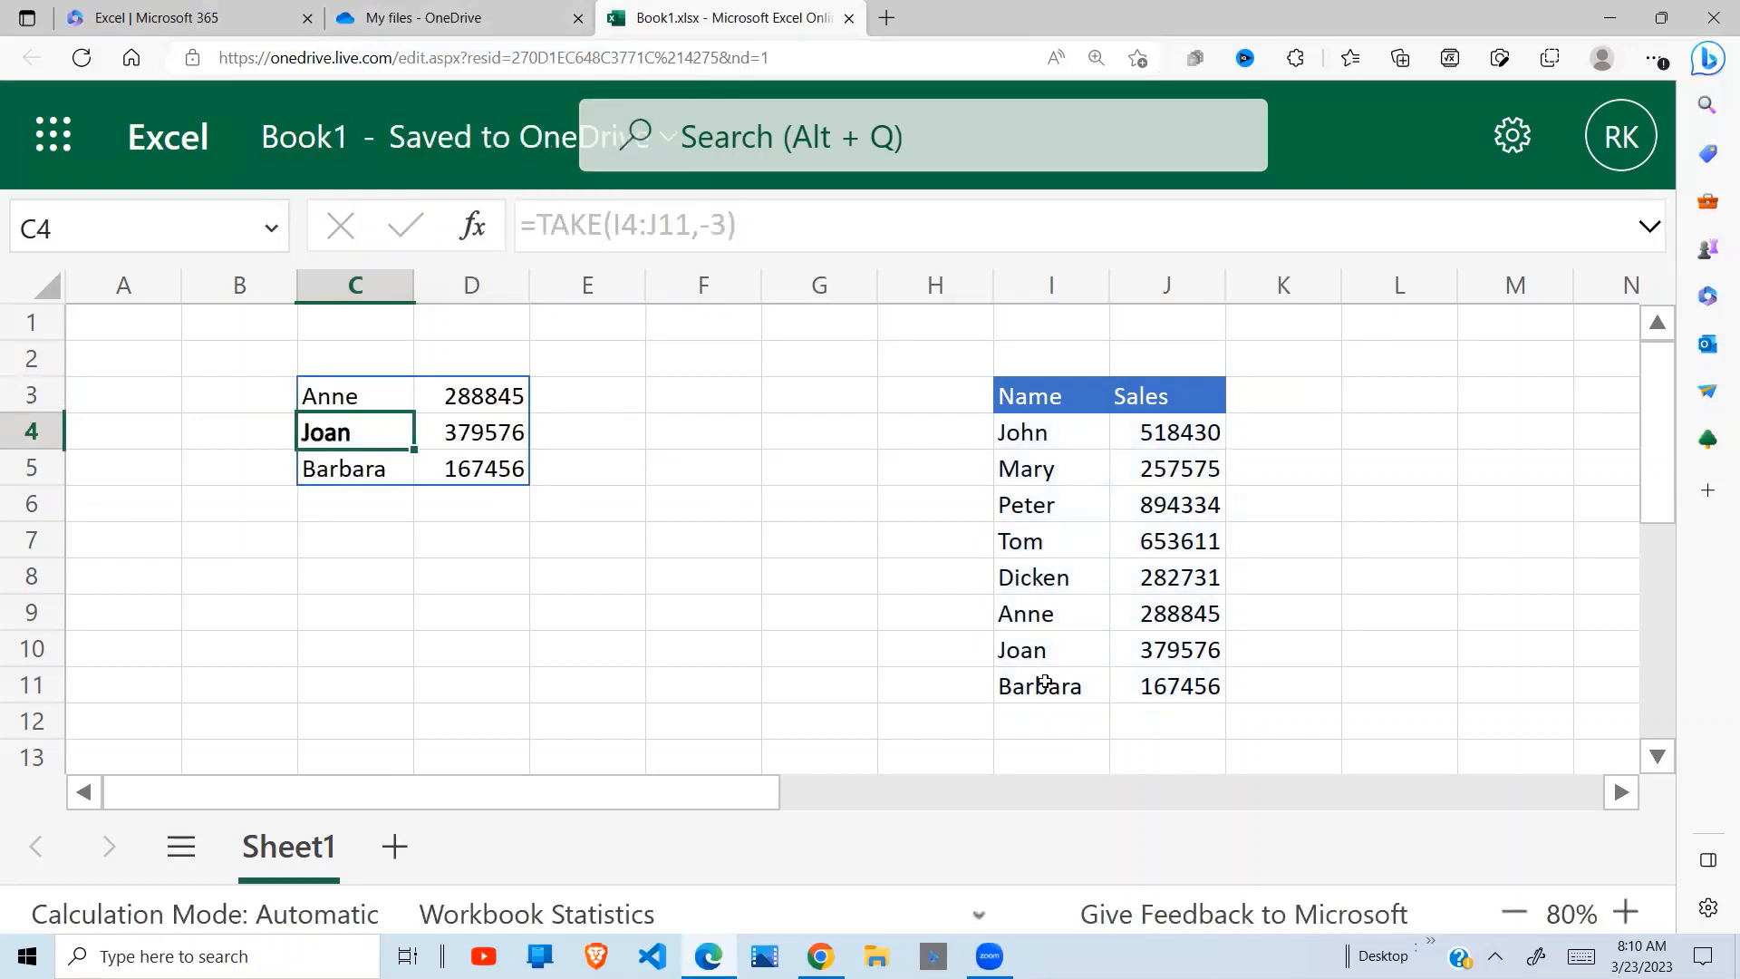
pyautogui.moveTo(1044, 682); pyautogui.dragTo(1169, 614)
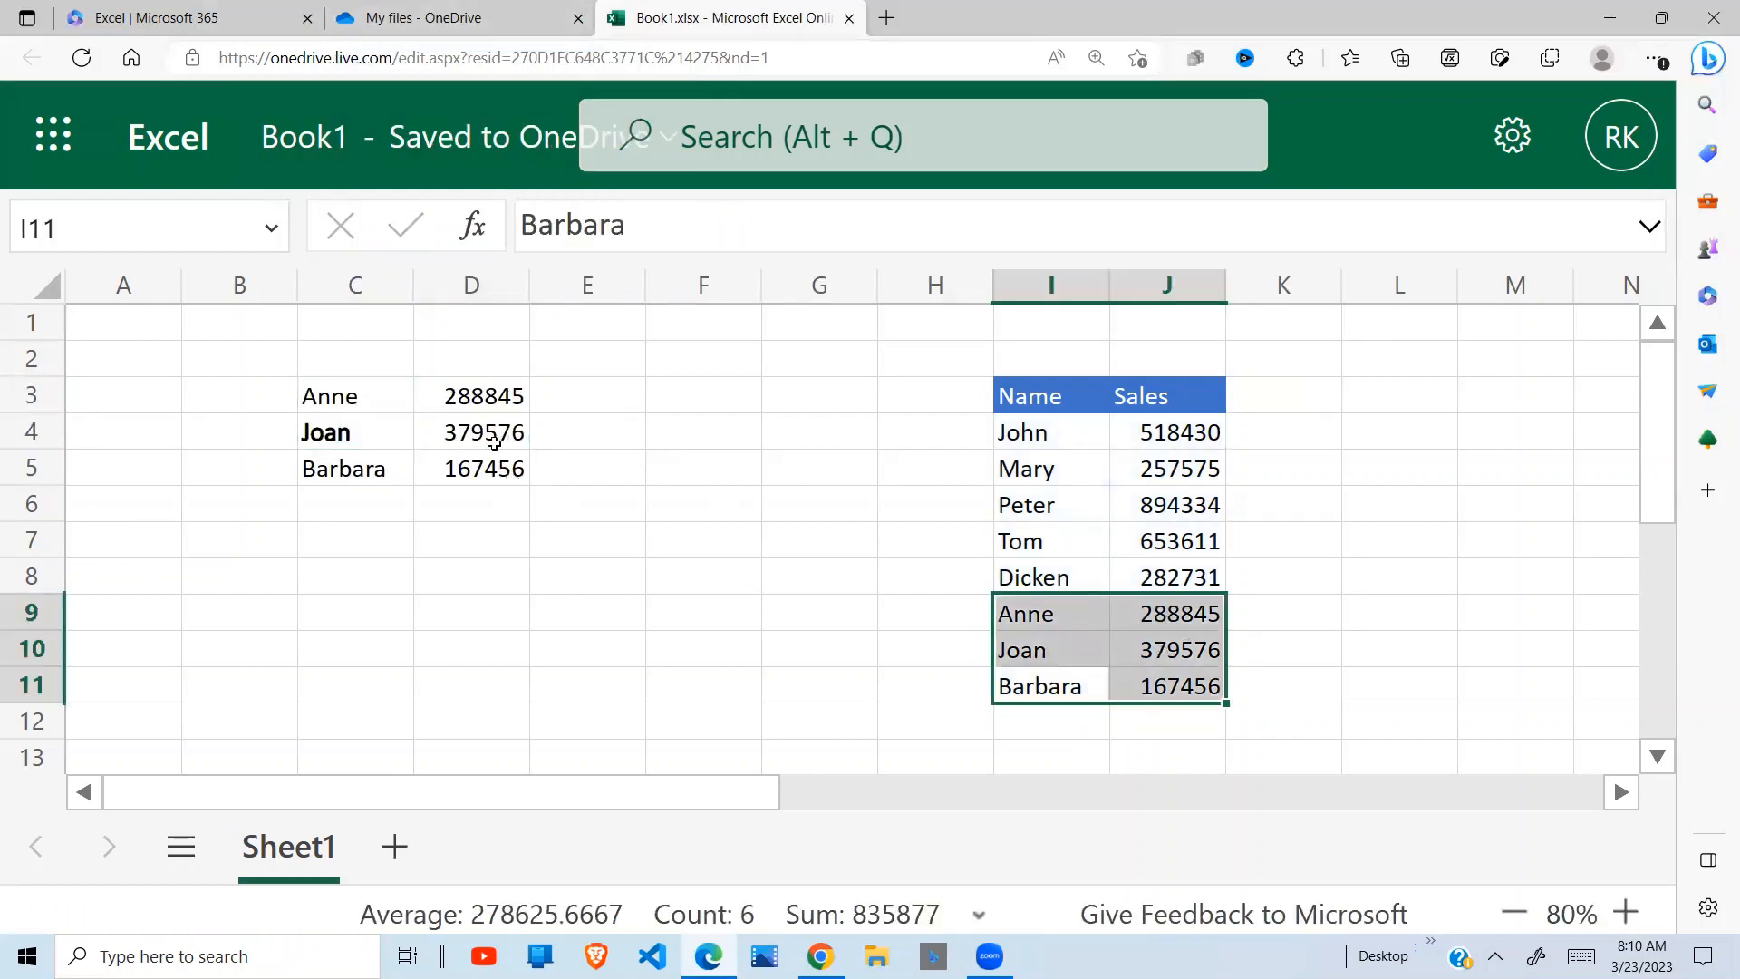
pyautogui.click(333, 401)
pyautogui.click(675, 449)
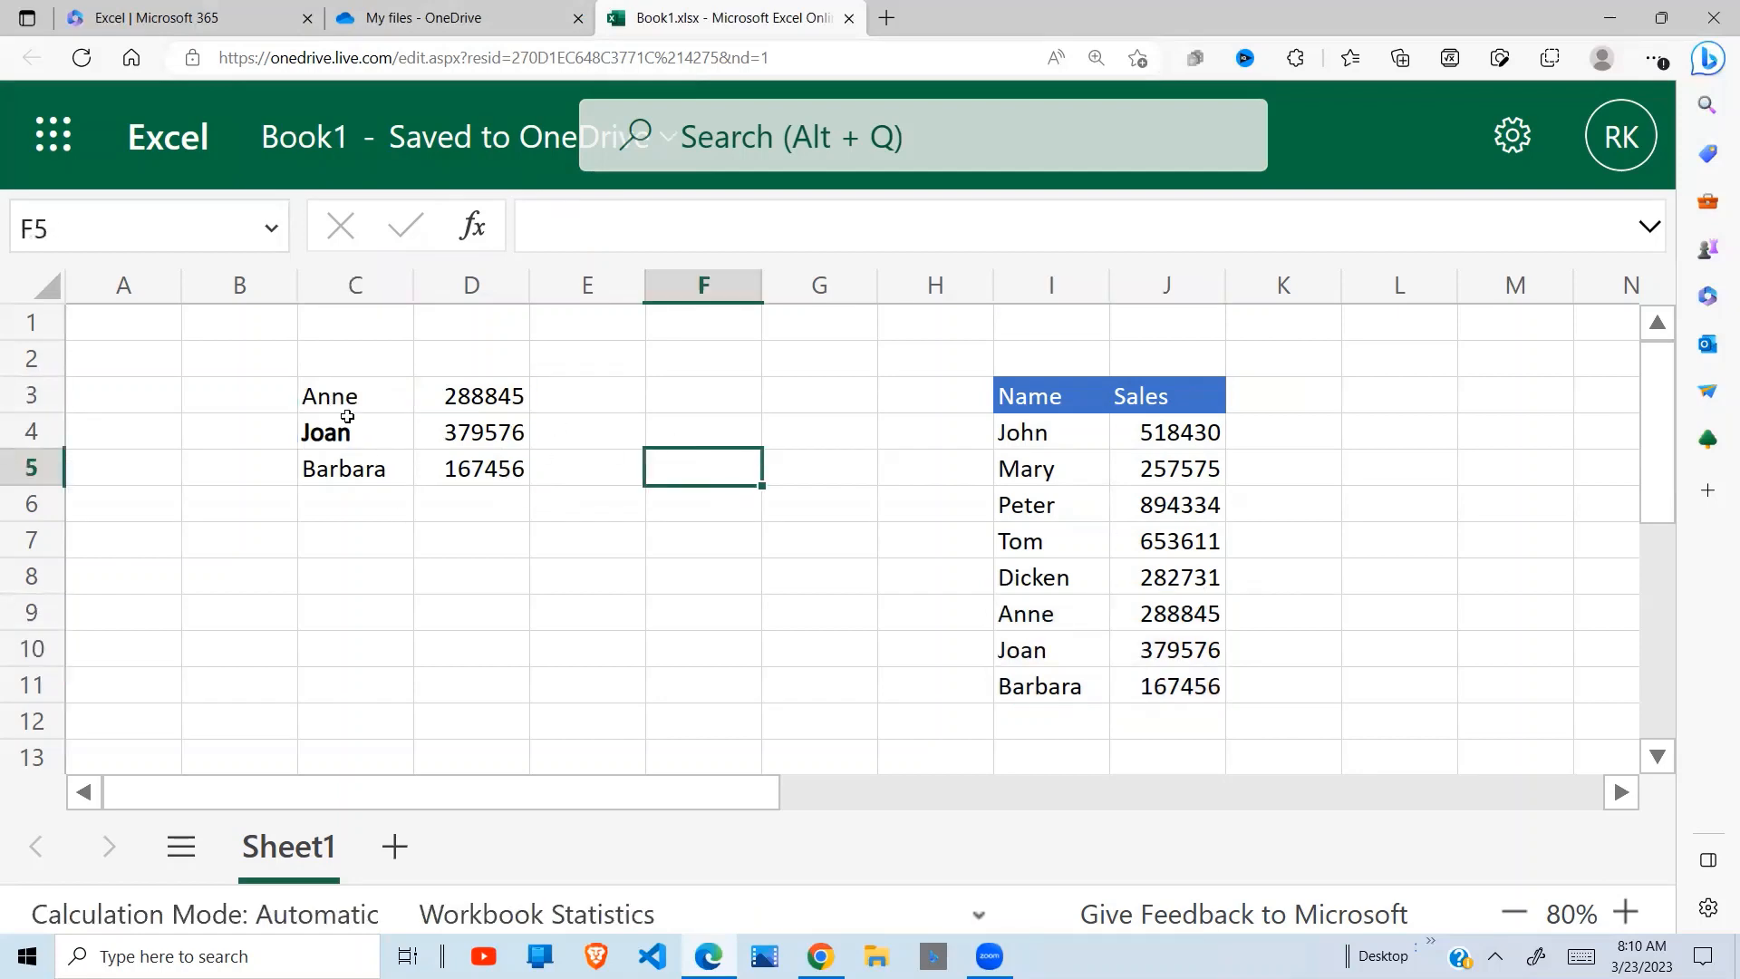
# Set the C3 formula's rows argument to -1 and add a columns argument of -1, giving =TAKE(I4:J11,-1,-1)
pyautogui.moveTo(347, 413); pyautogui.dragTo(490, 469)
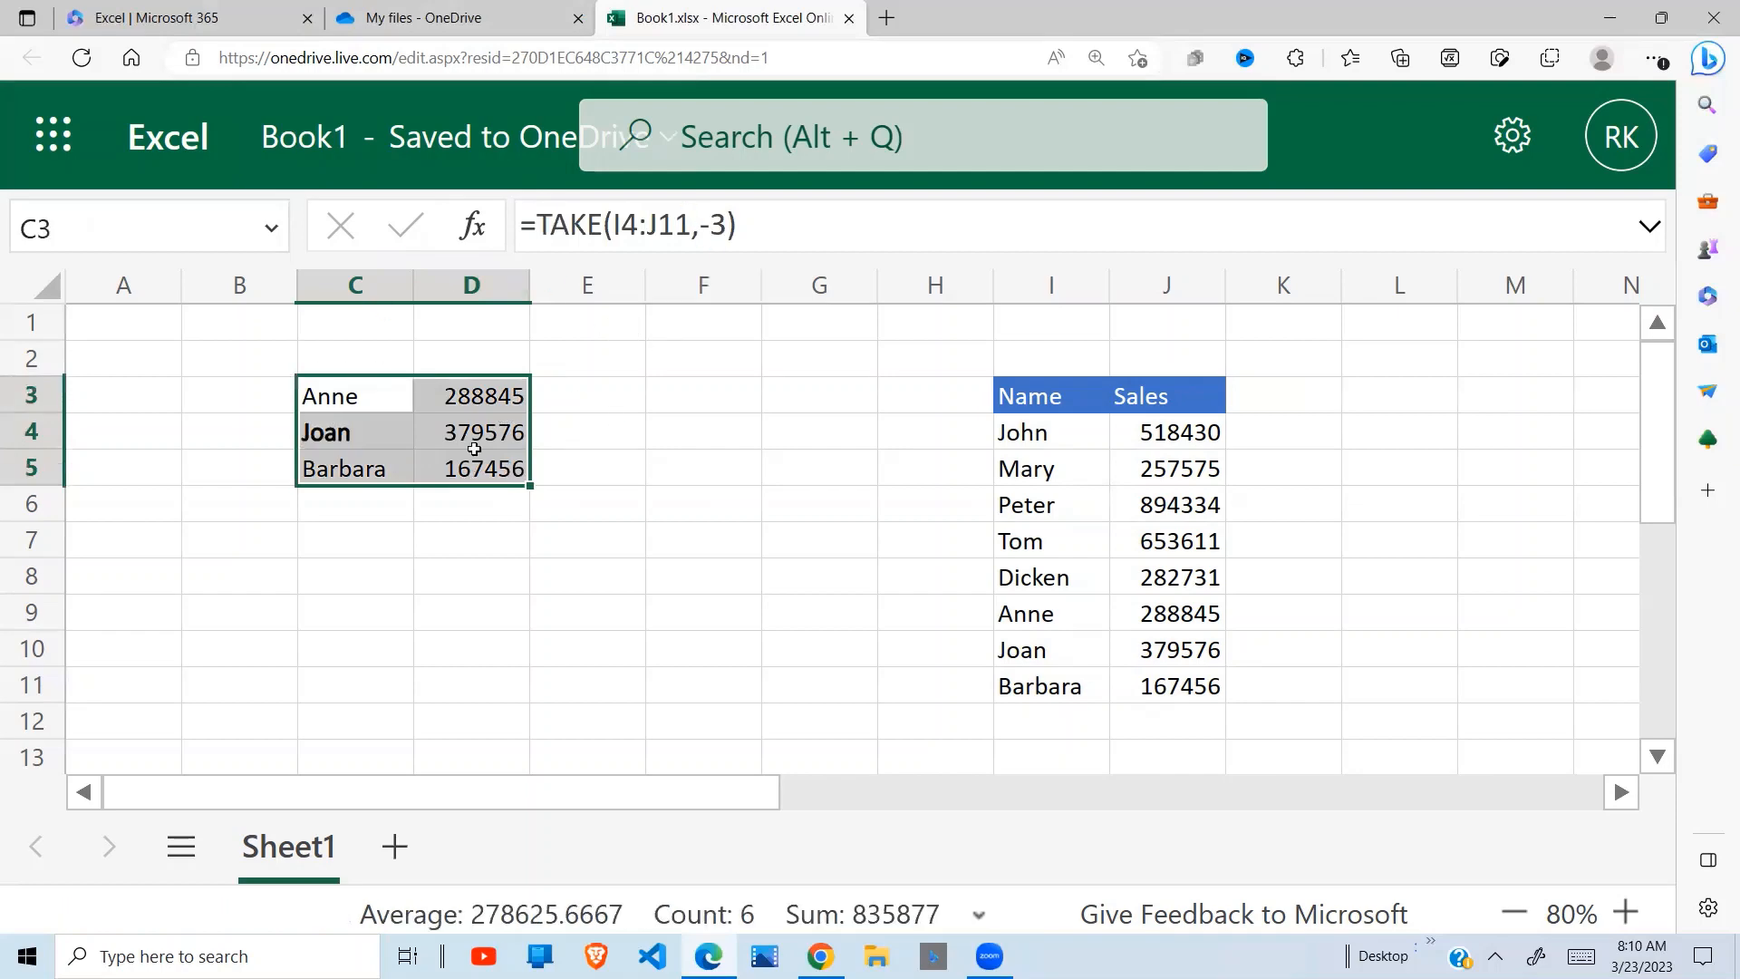
pyautogui.click(726, 234)
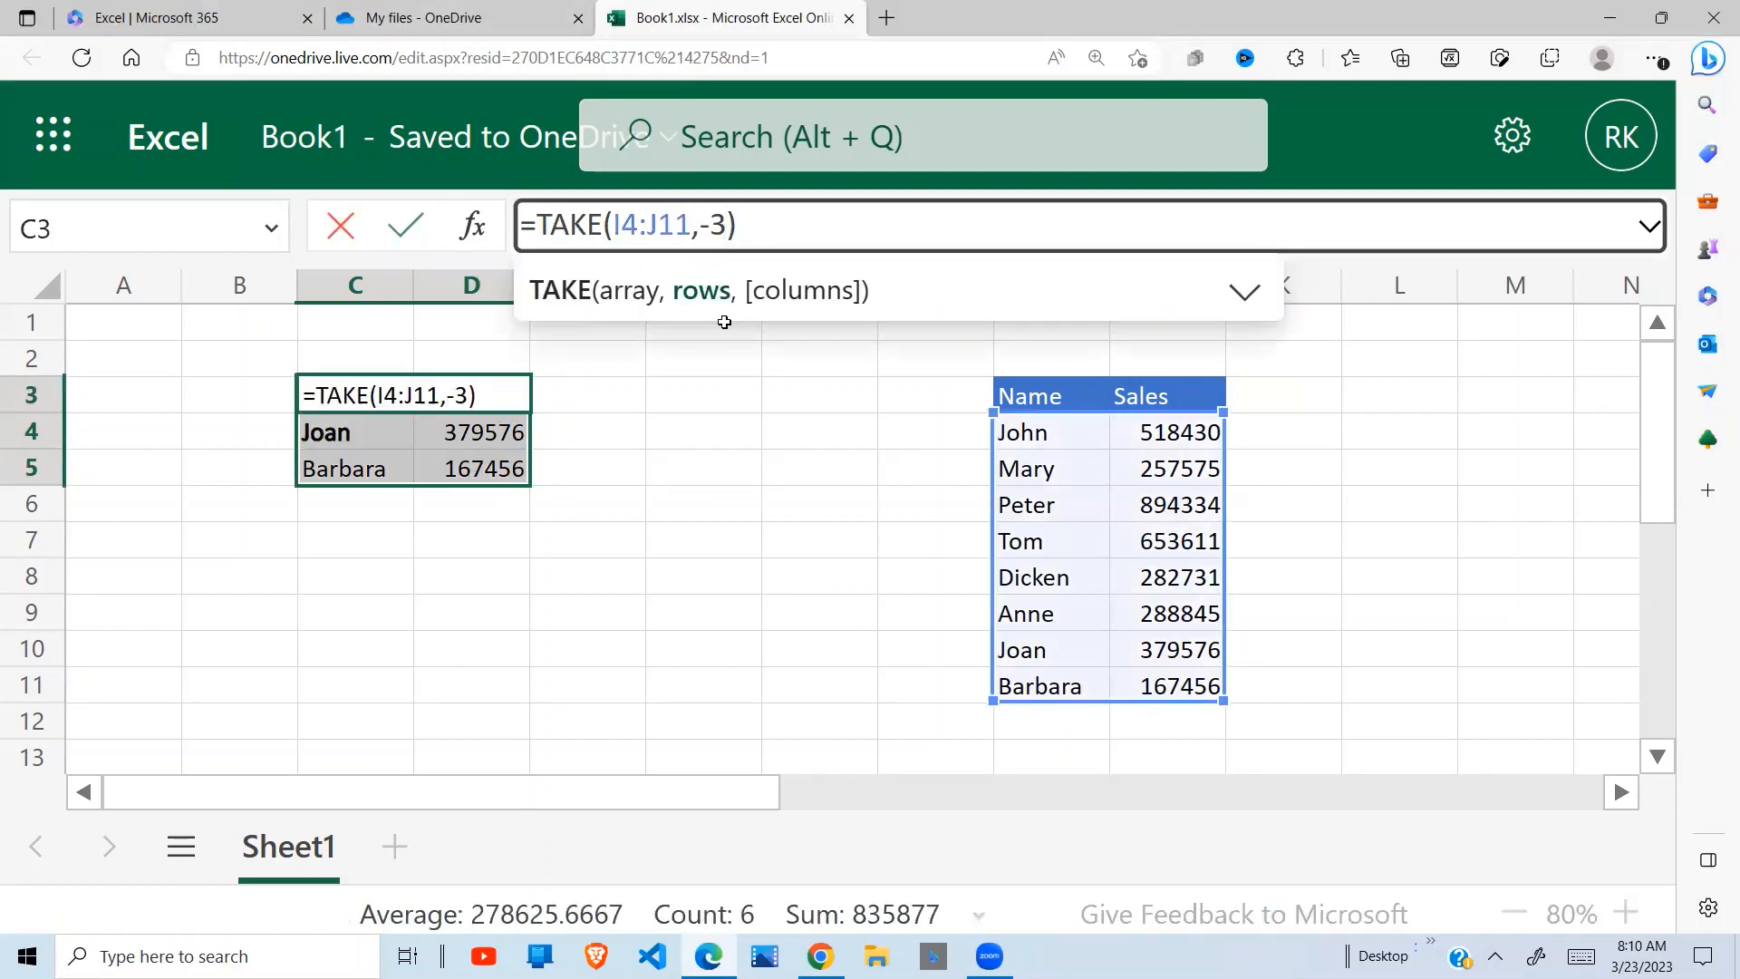
pyautogui.press('BackSpace')
pyautogui.write('1,-1')
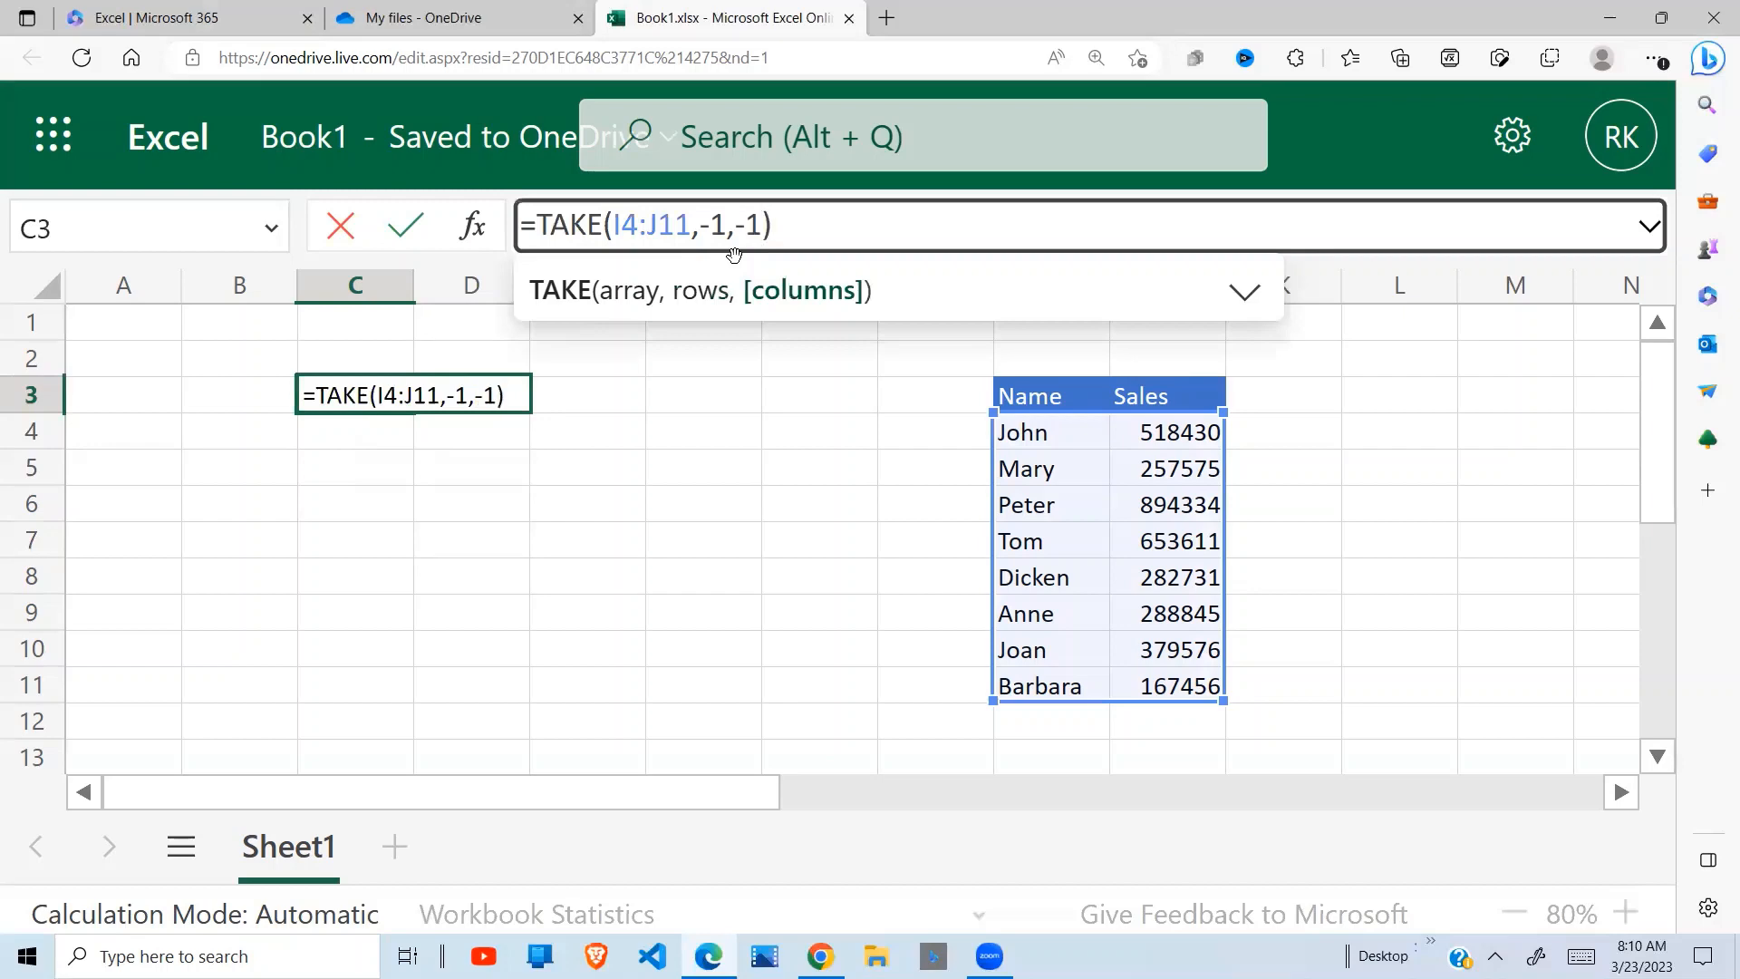
pyautogui.press('Return')
# Set the columns argument of the TAKE formula in C3 to -2 to take the last two columns
pyautogui.click(373, 395)
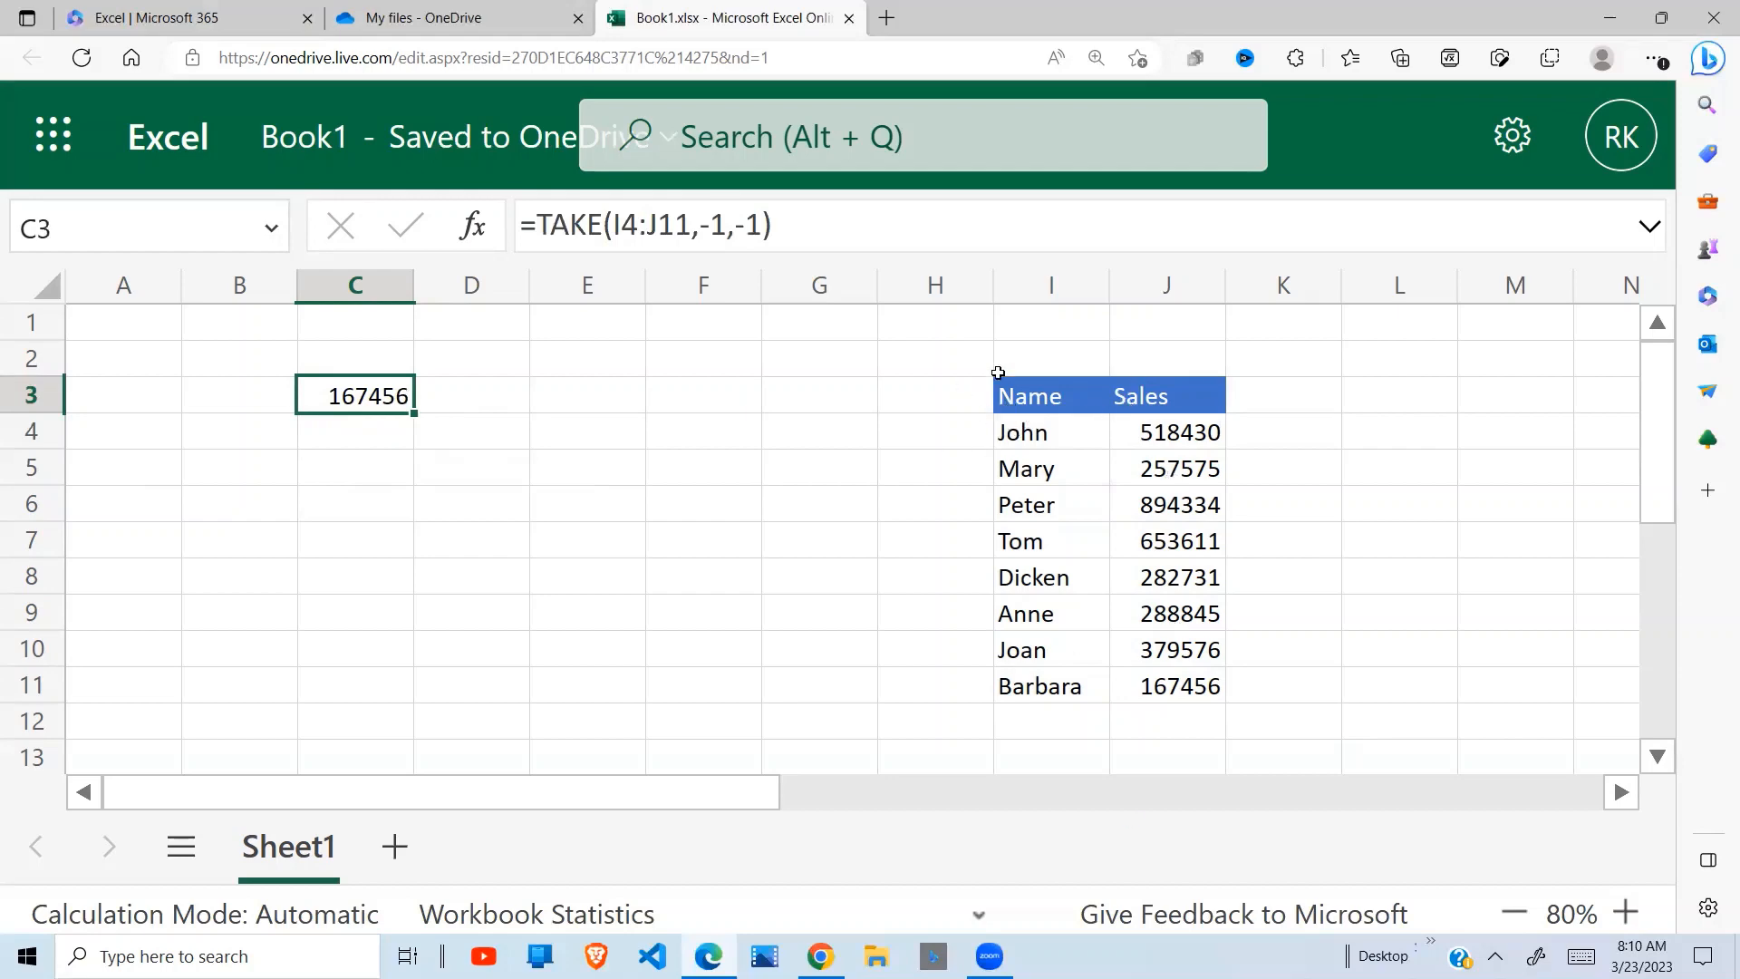
pyautogui.click(757, 227)
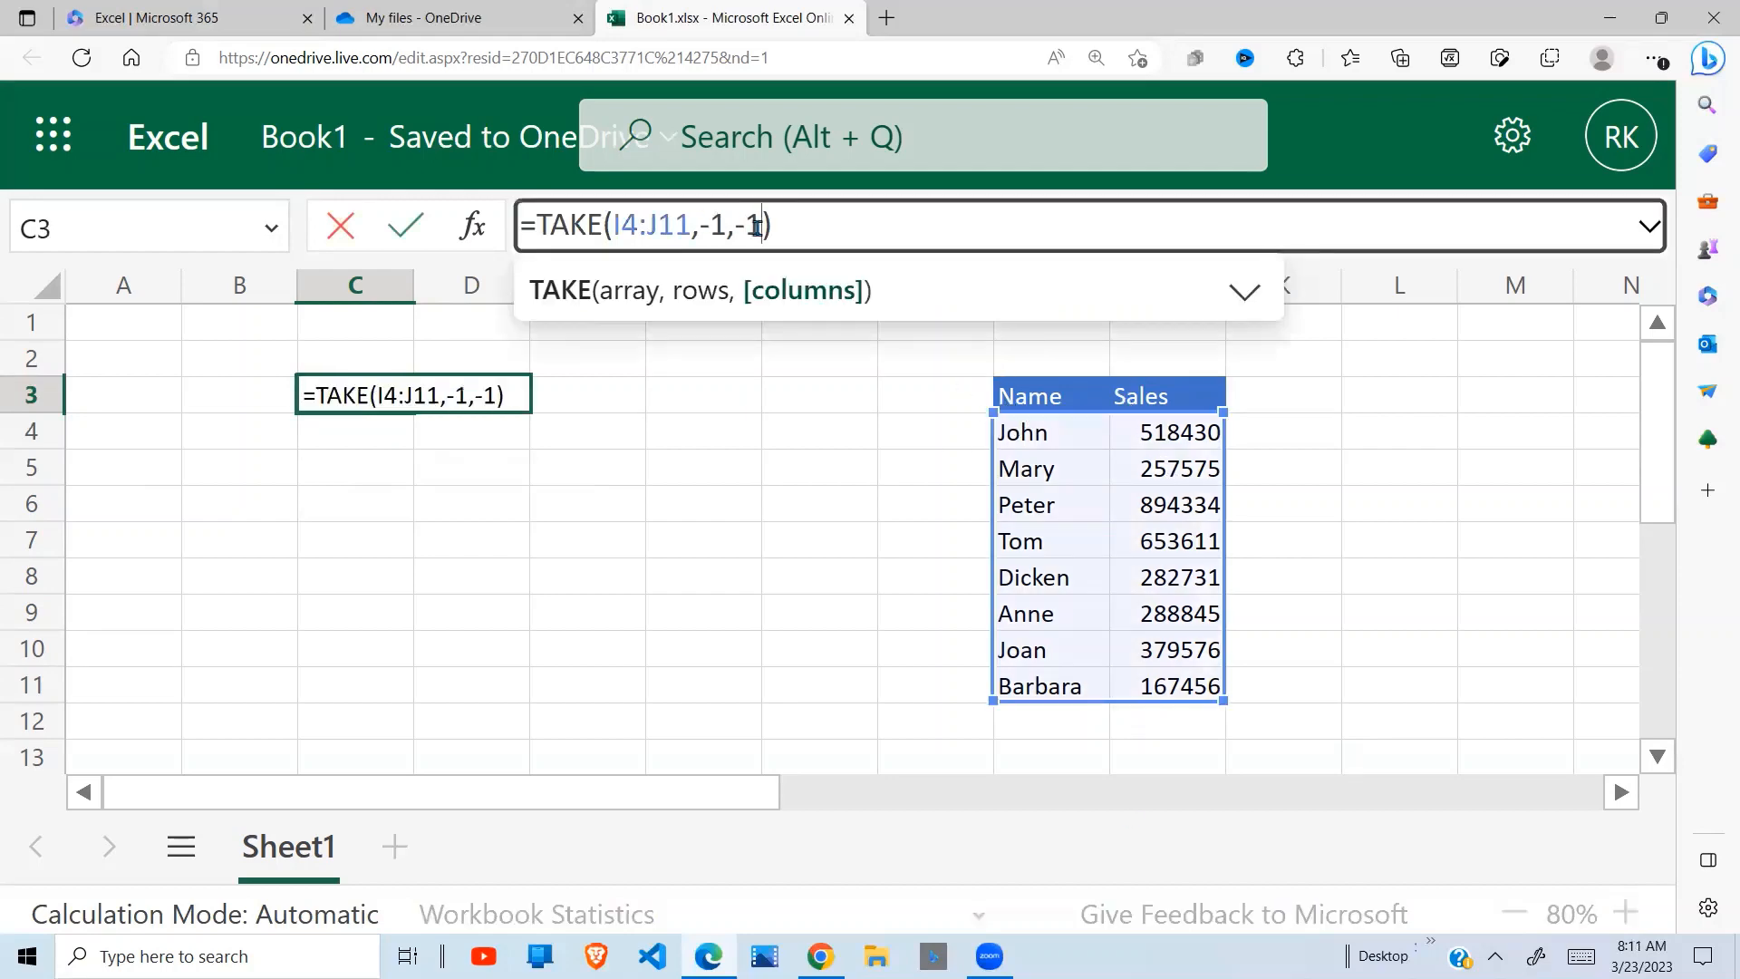
pyautogui.press('BackSpace')
pyautogui.write('2')
pyautogui.press('Return')
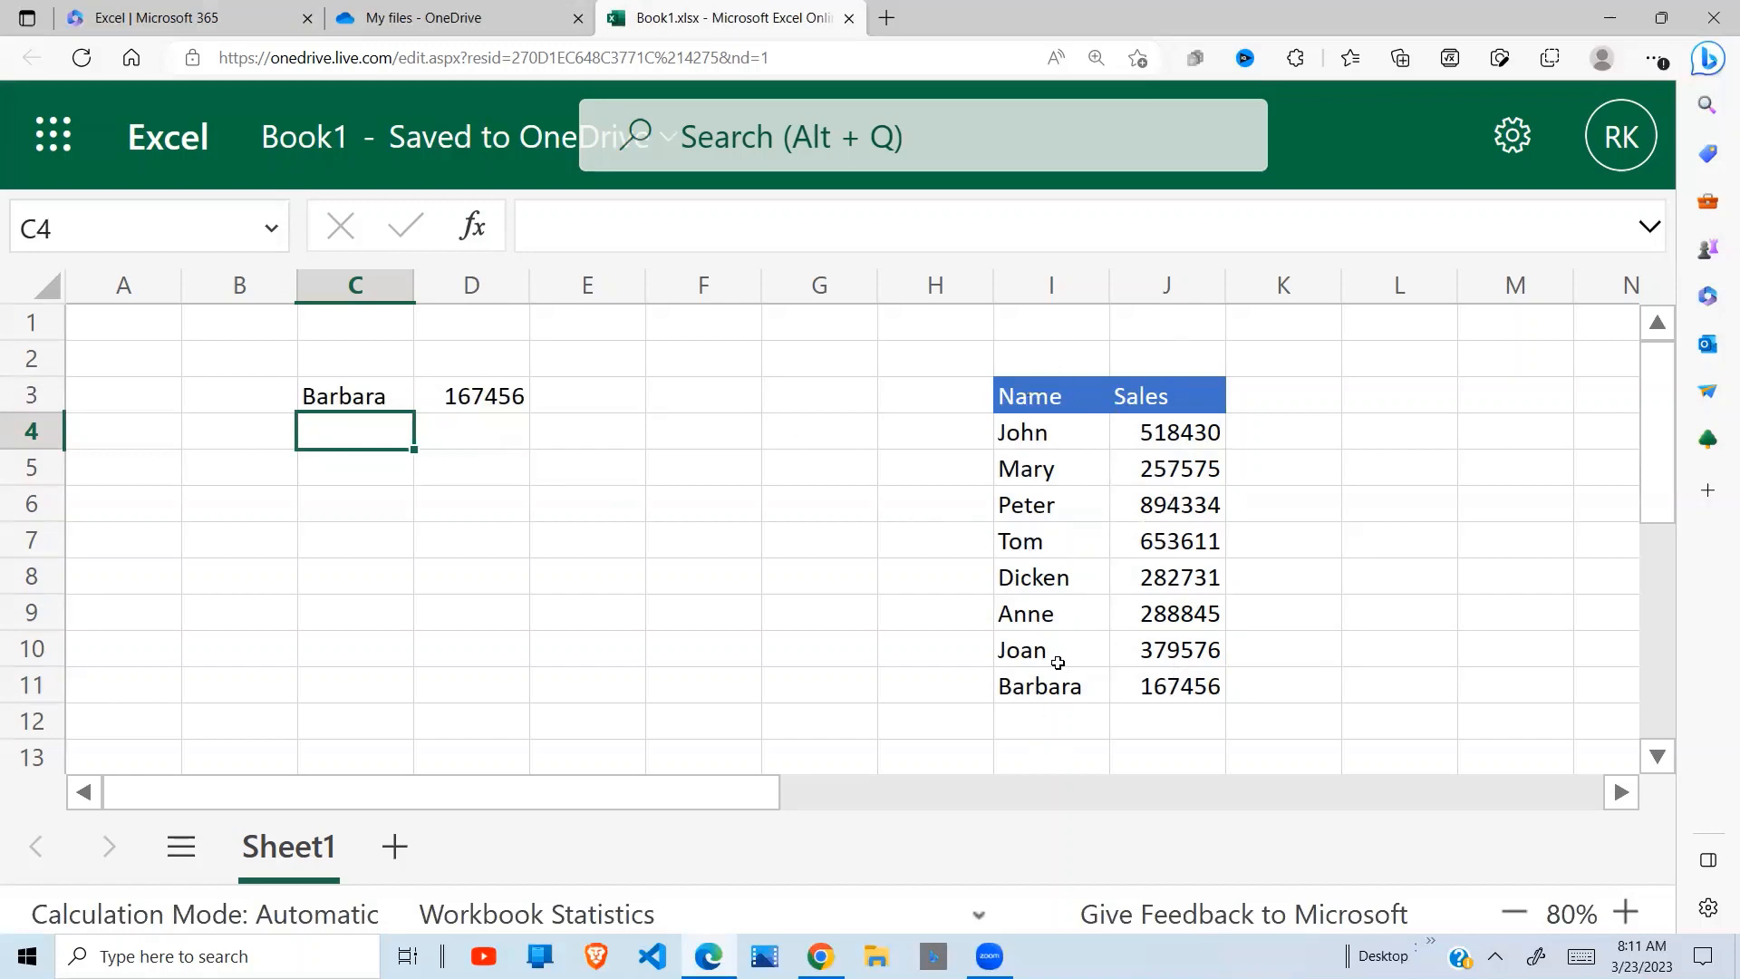
# Set the columns argument of the C3 formula to positive 1 to take only the first column
pyautogui.click(376, 396)
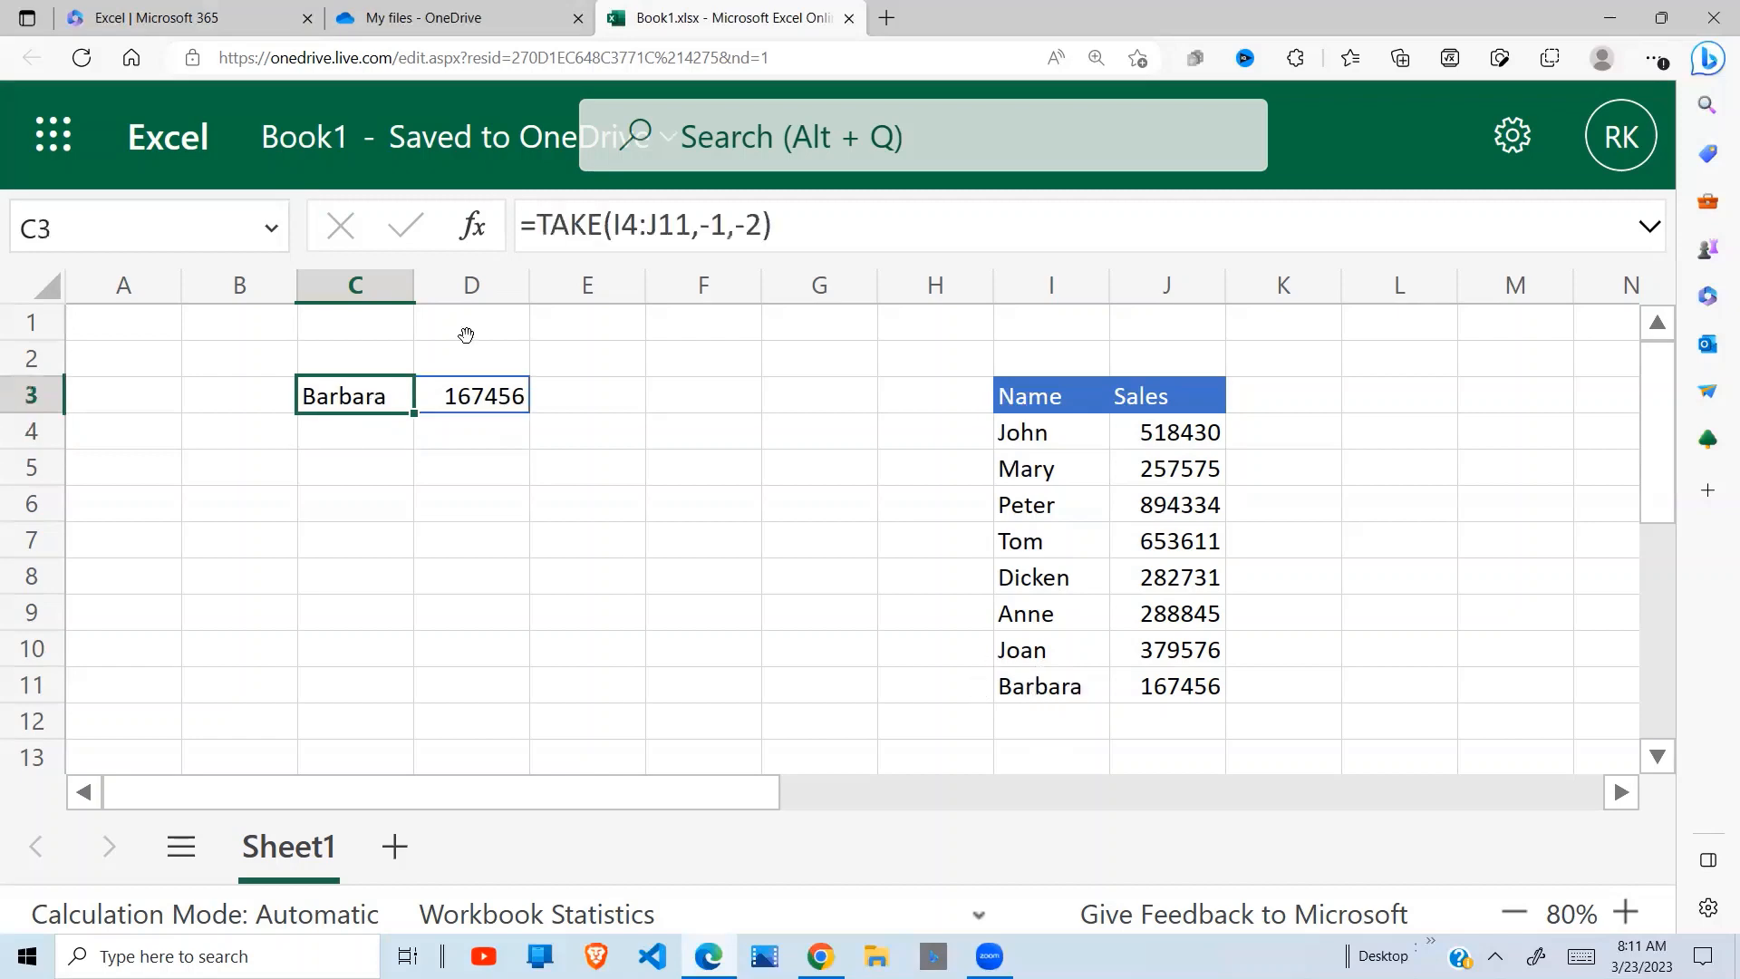
pyautogui.click(755, 225)
pyautogui.press('BackSpace')
pyautogui.press('BackSpace')
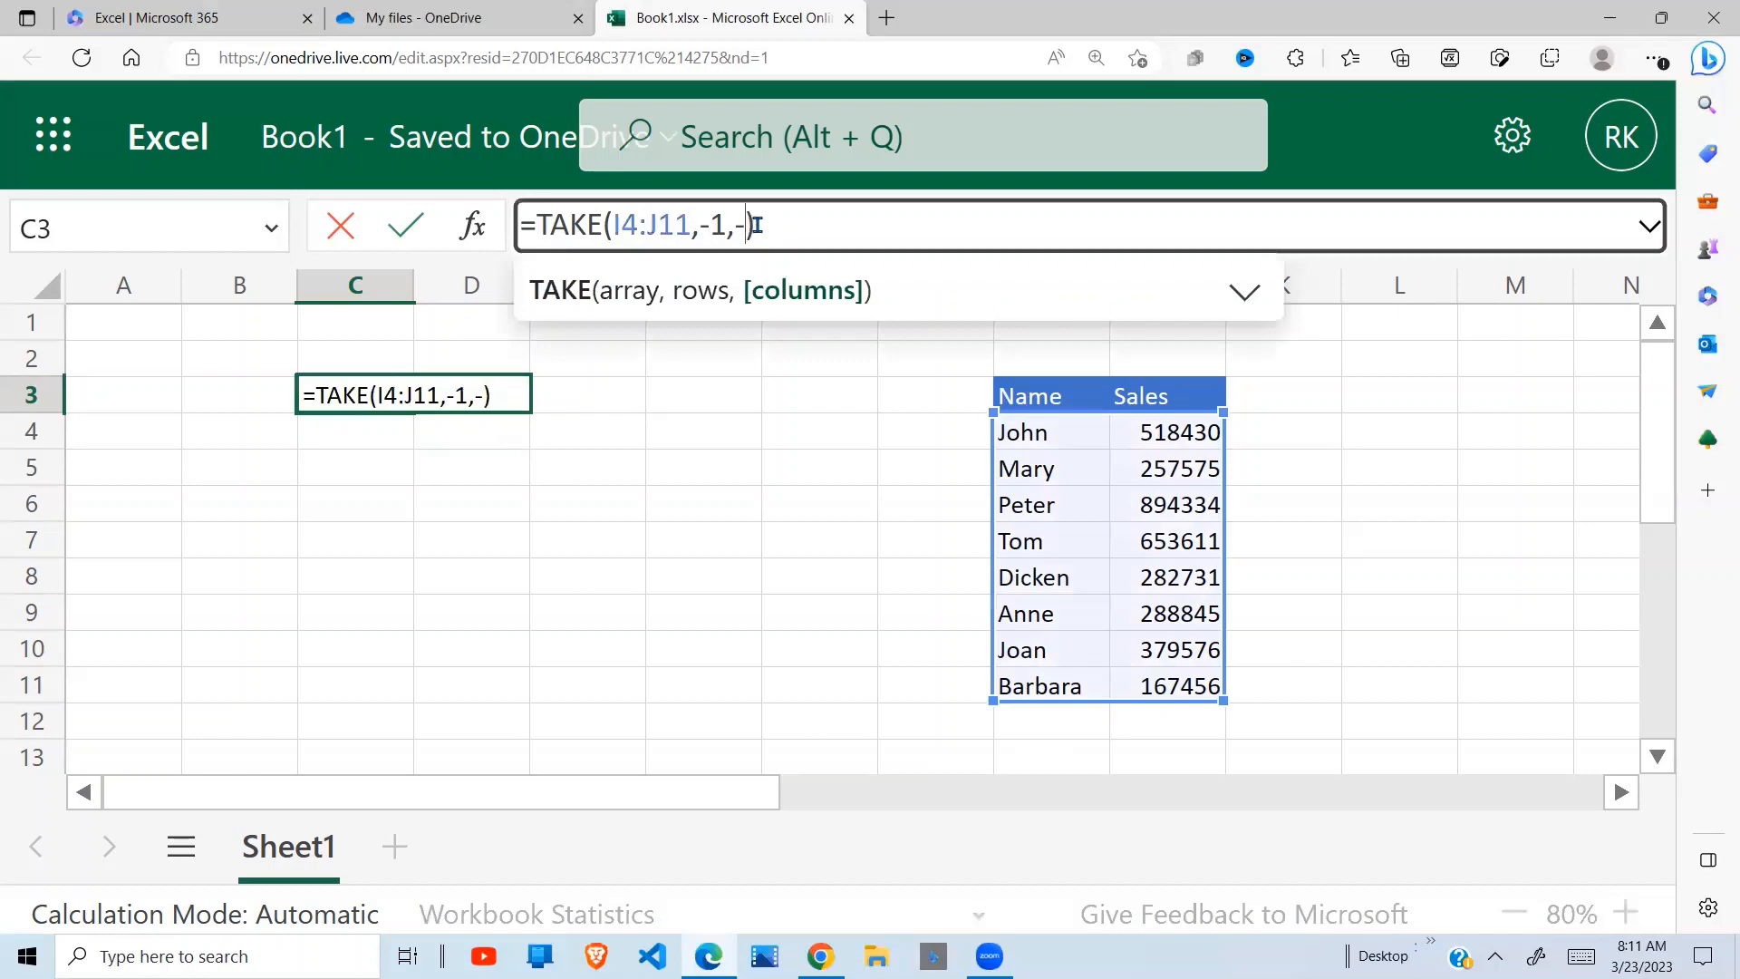
pyautogui.write('1')
pyautogui.press('Return')
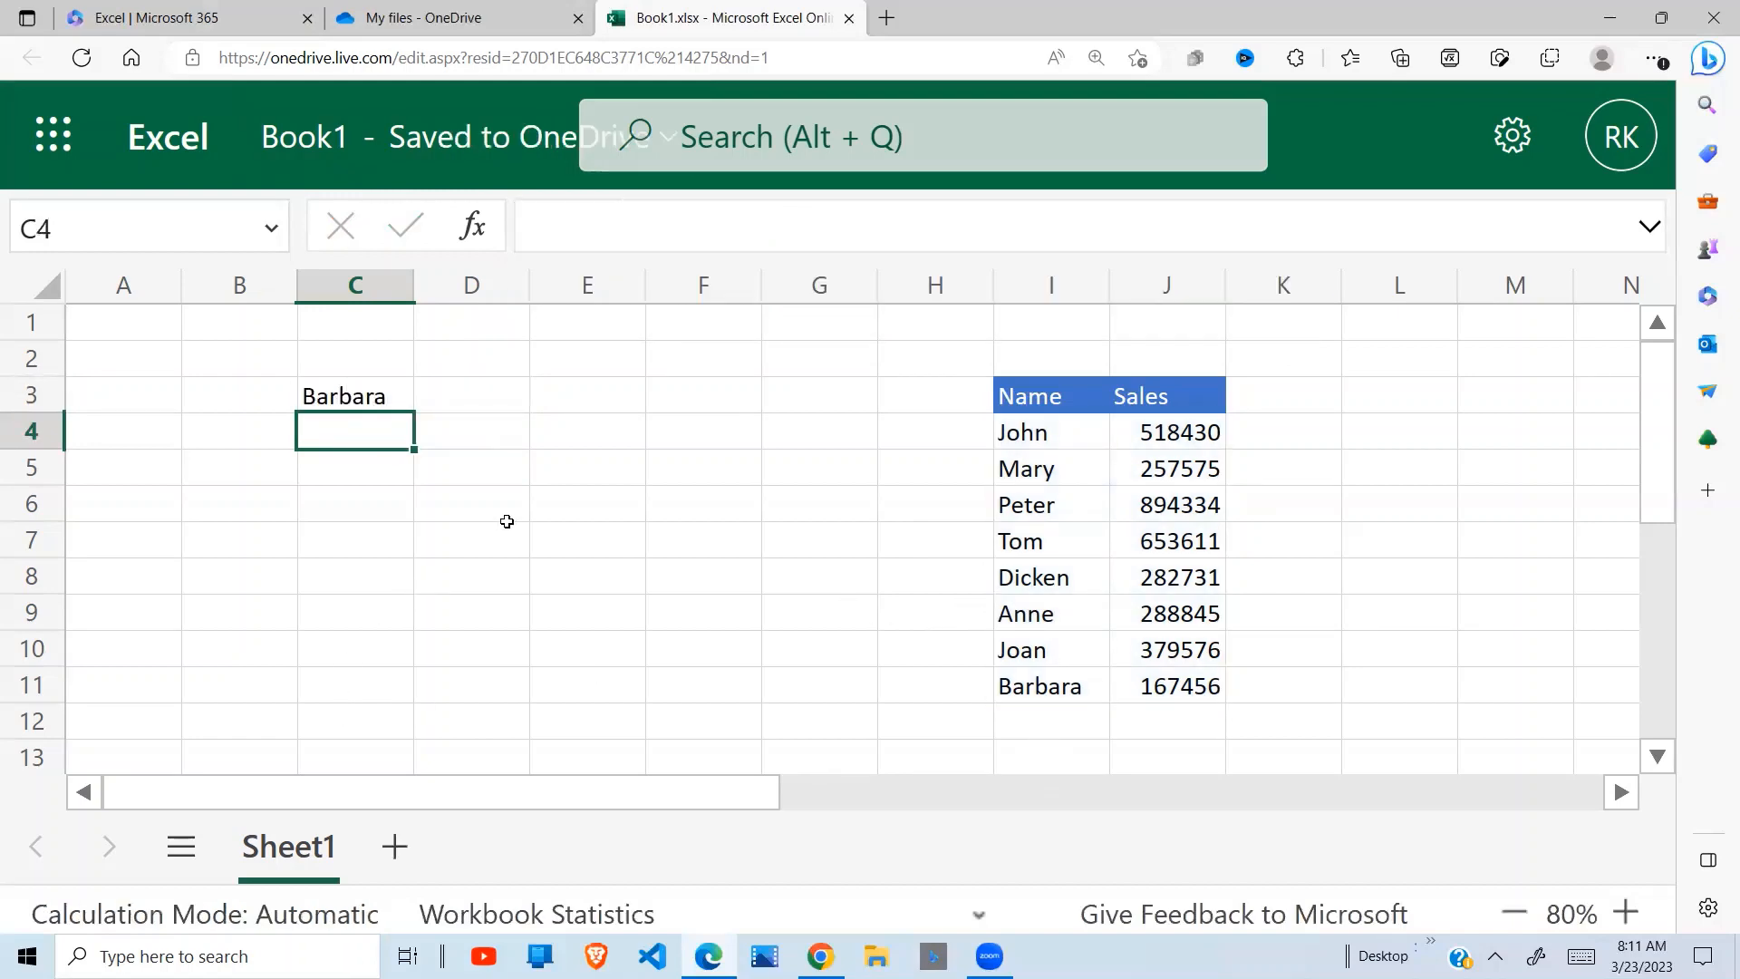
# Remove the columns argument from the TAKE formula in C3, leaving =TAKE(I4:J11,-1), and reselect the cell
pyautogui.click(377, 389)
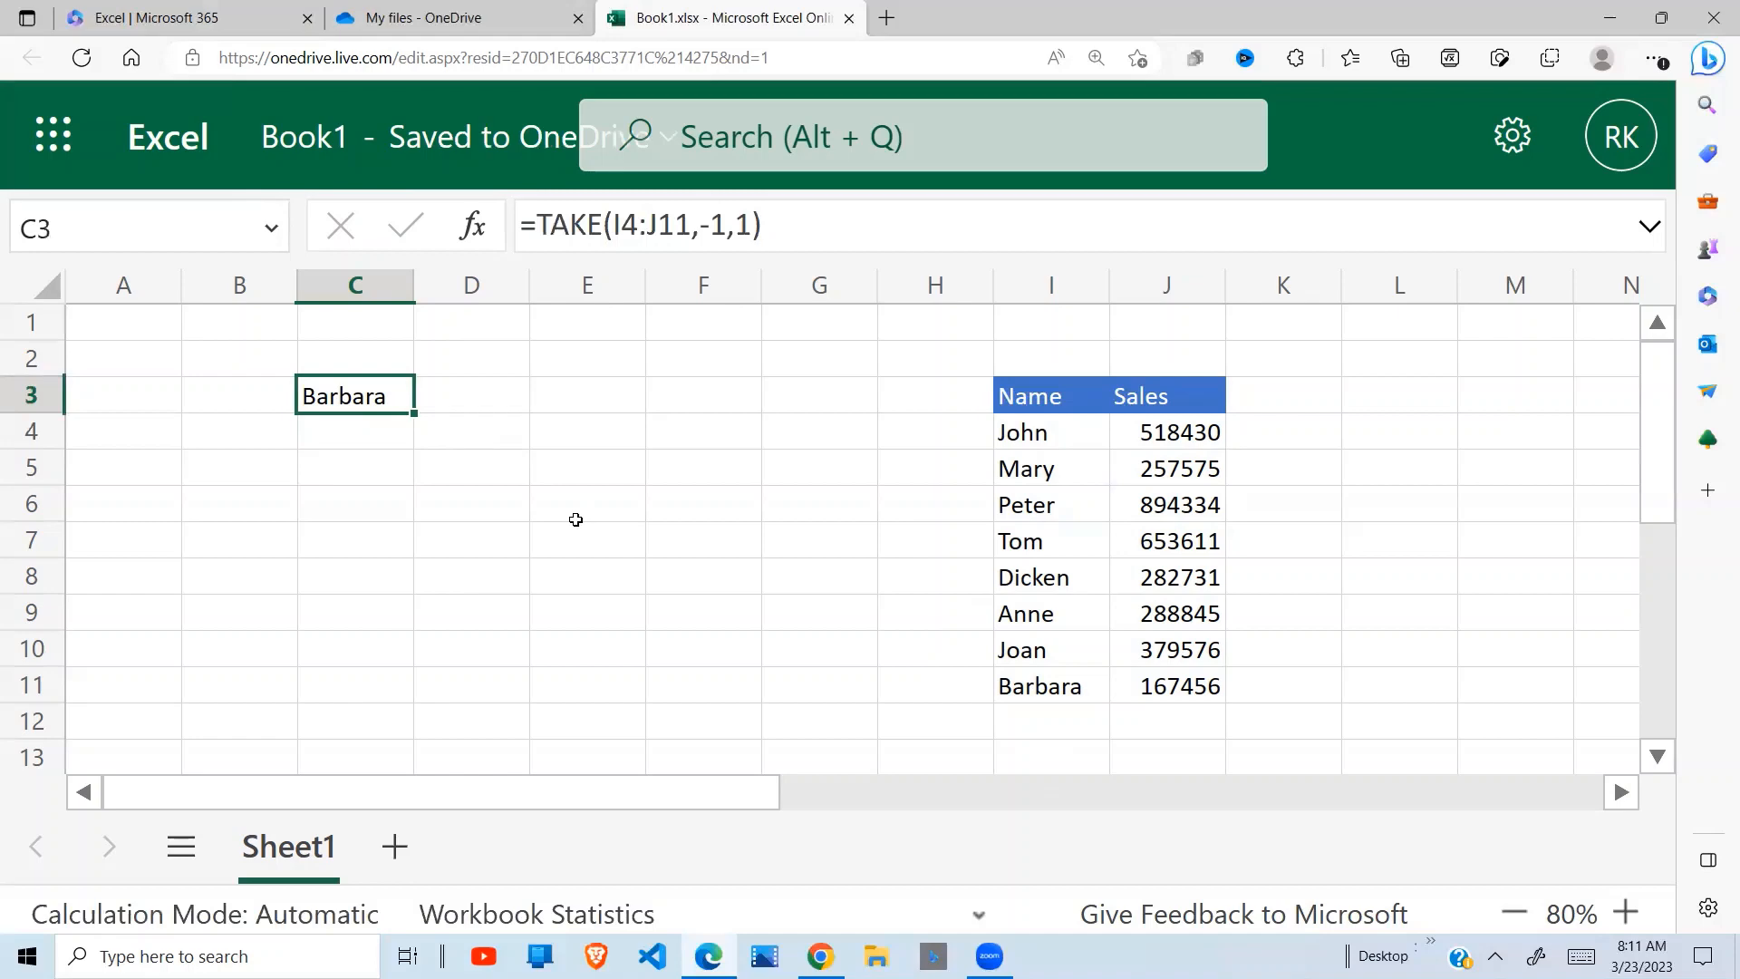
pyautogui.click(745, 226)
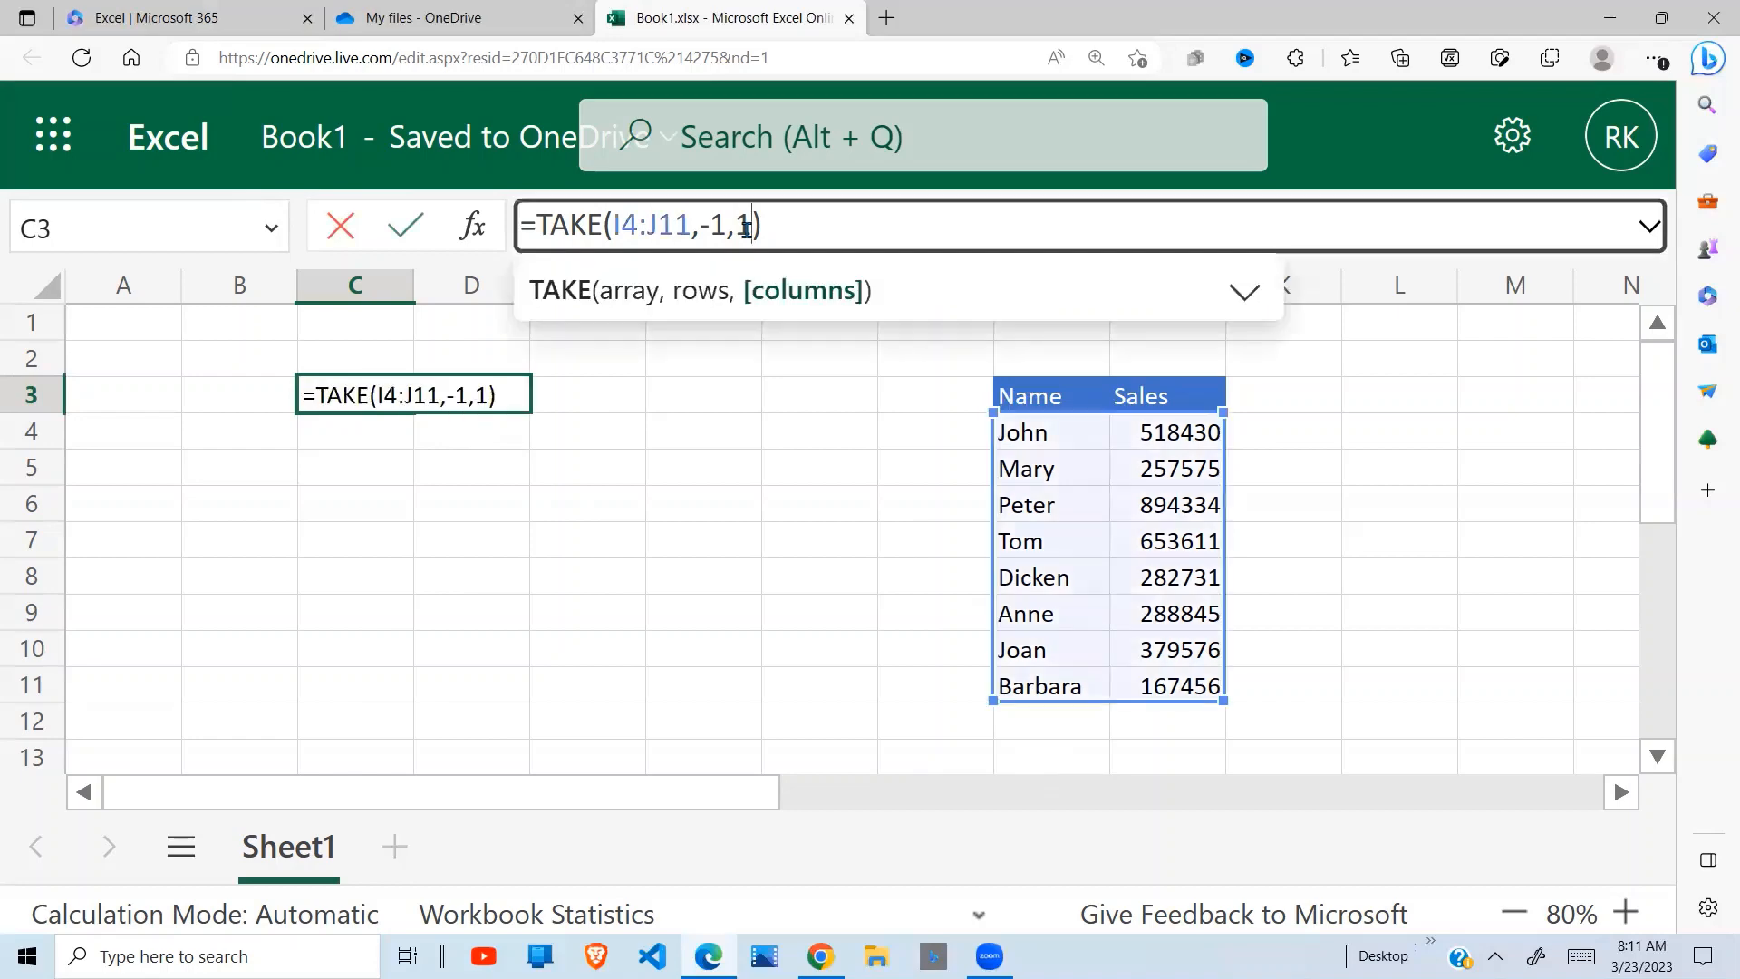
pyautogui.press('BackSpace')
pyautogui.press('BackSpace')
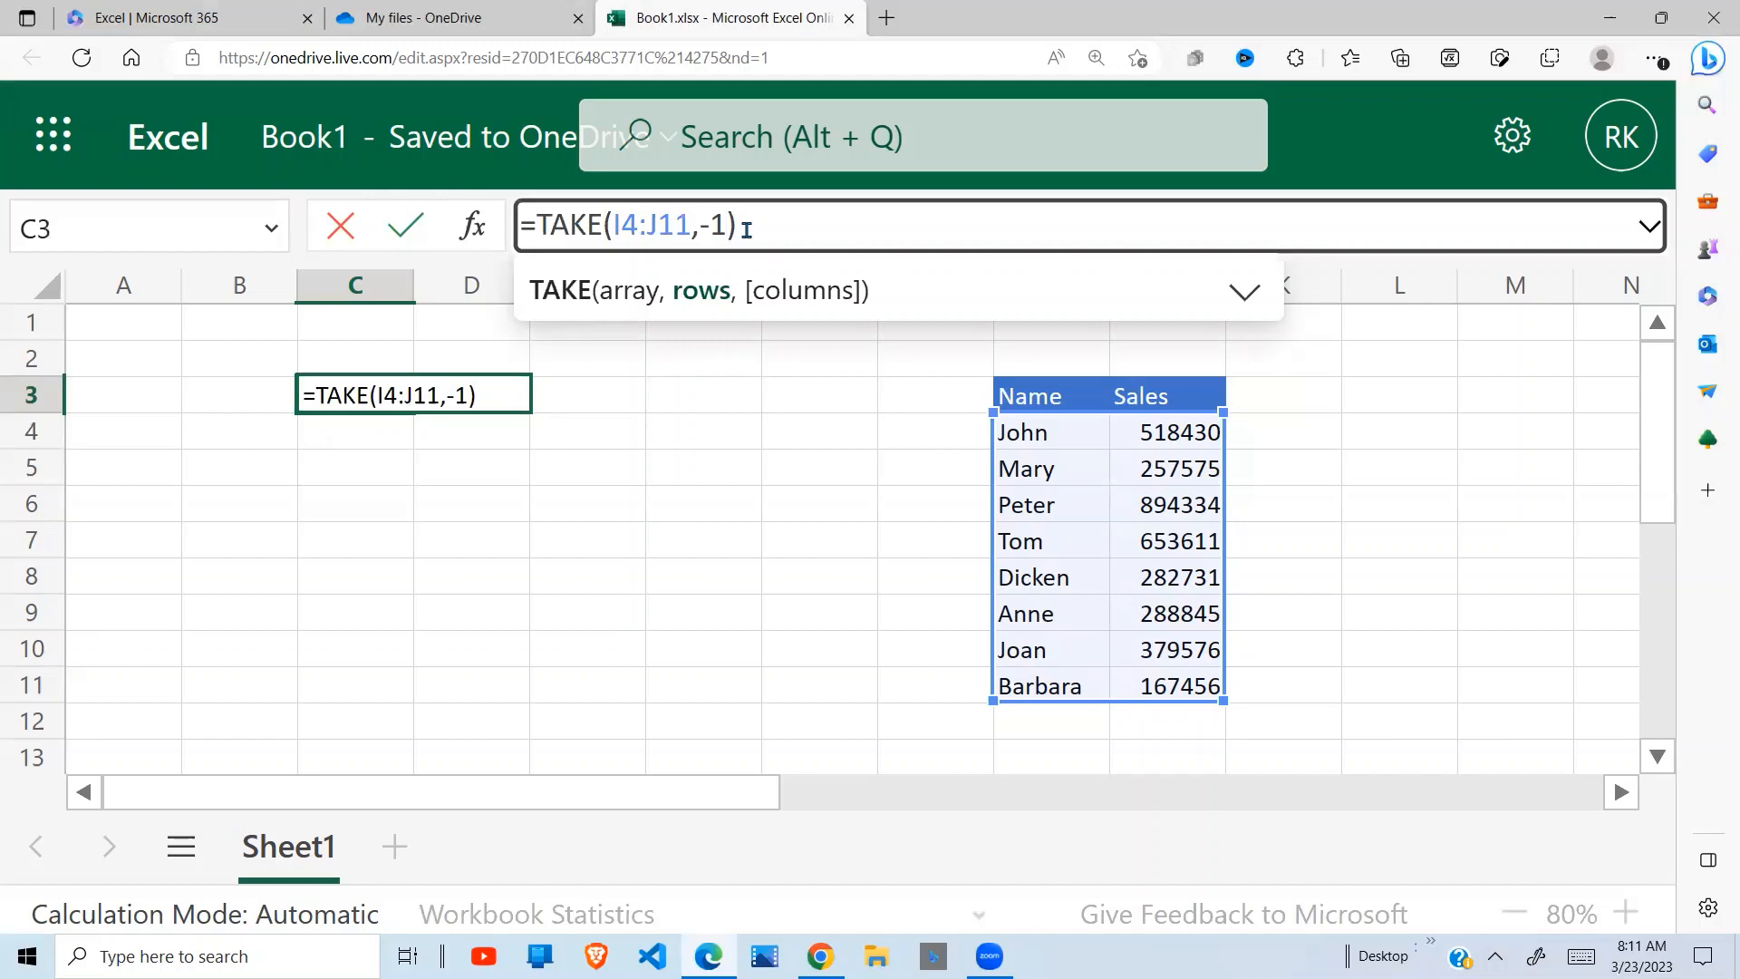
pyautogui.press('Return')
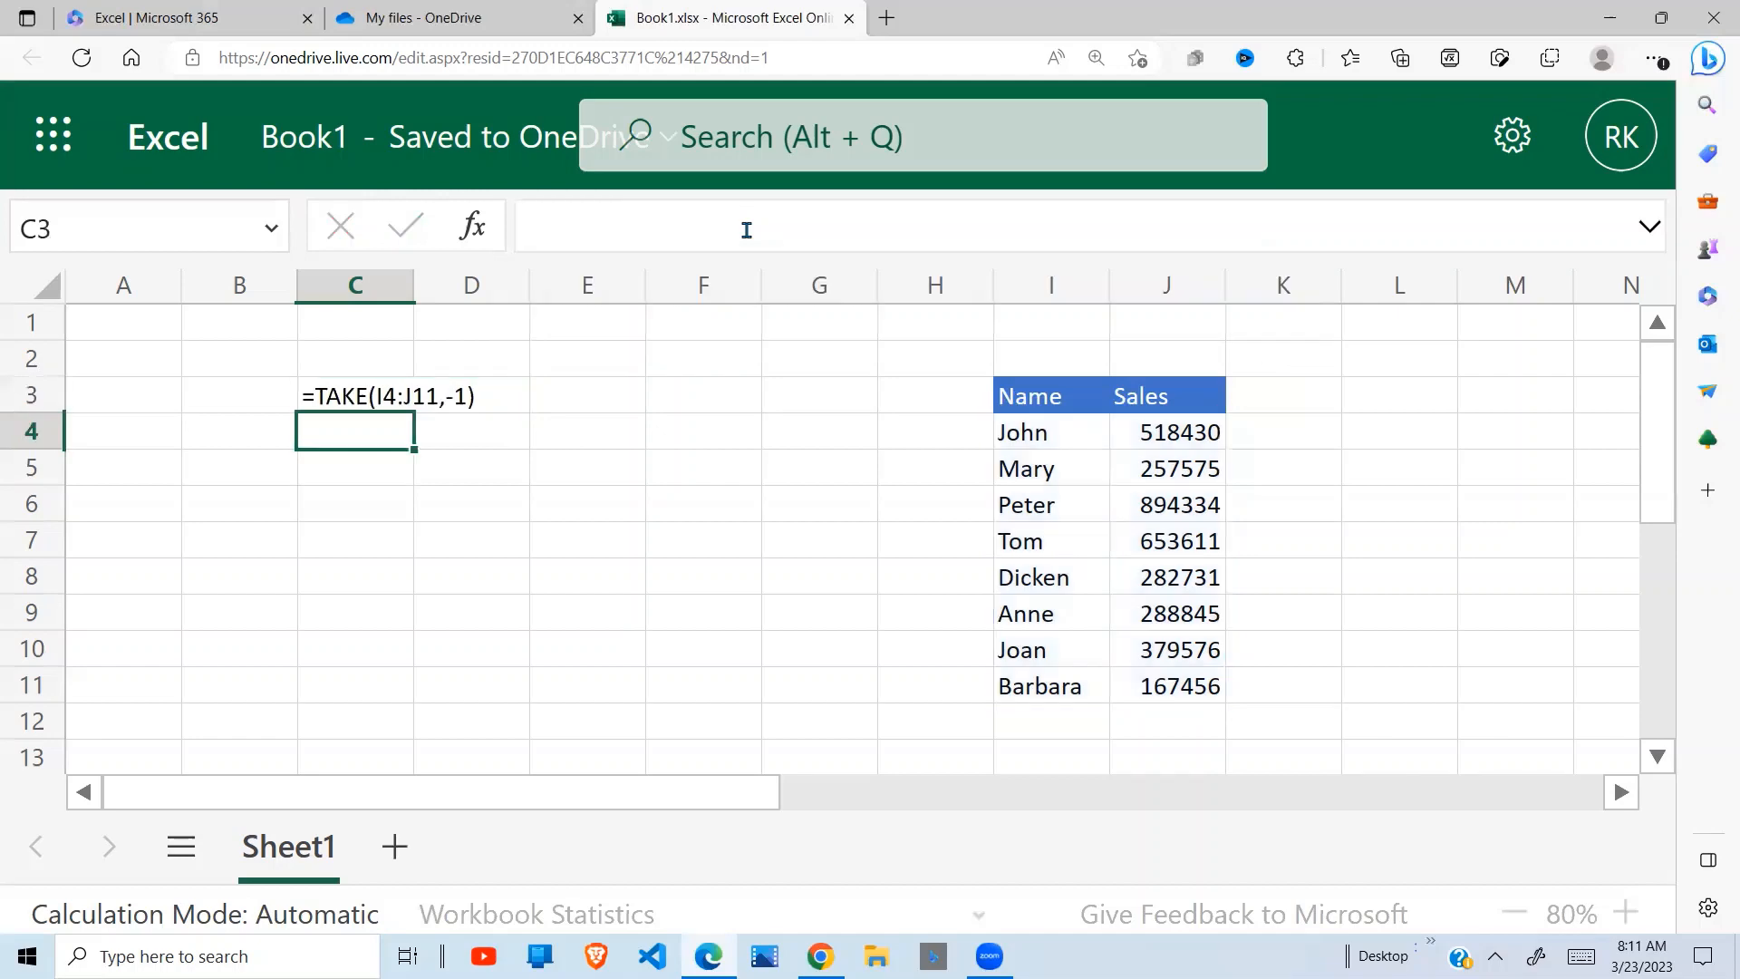
pyautogui.click(371, 396)
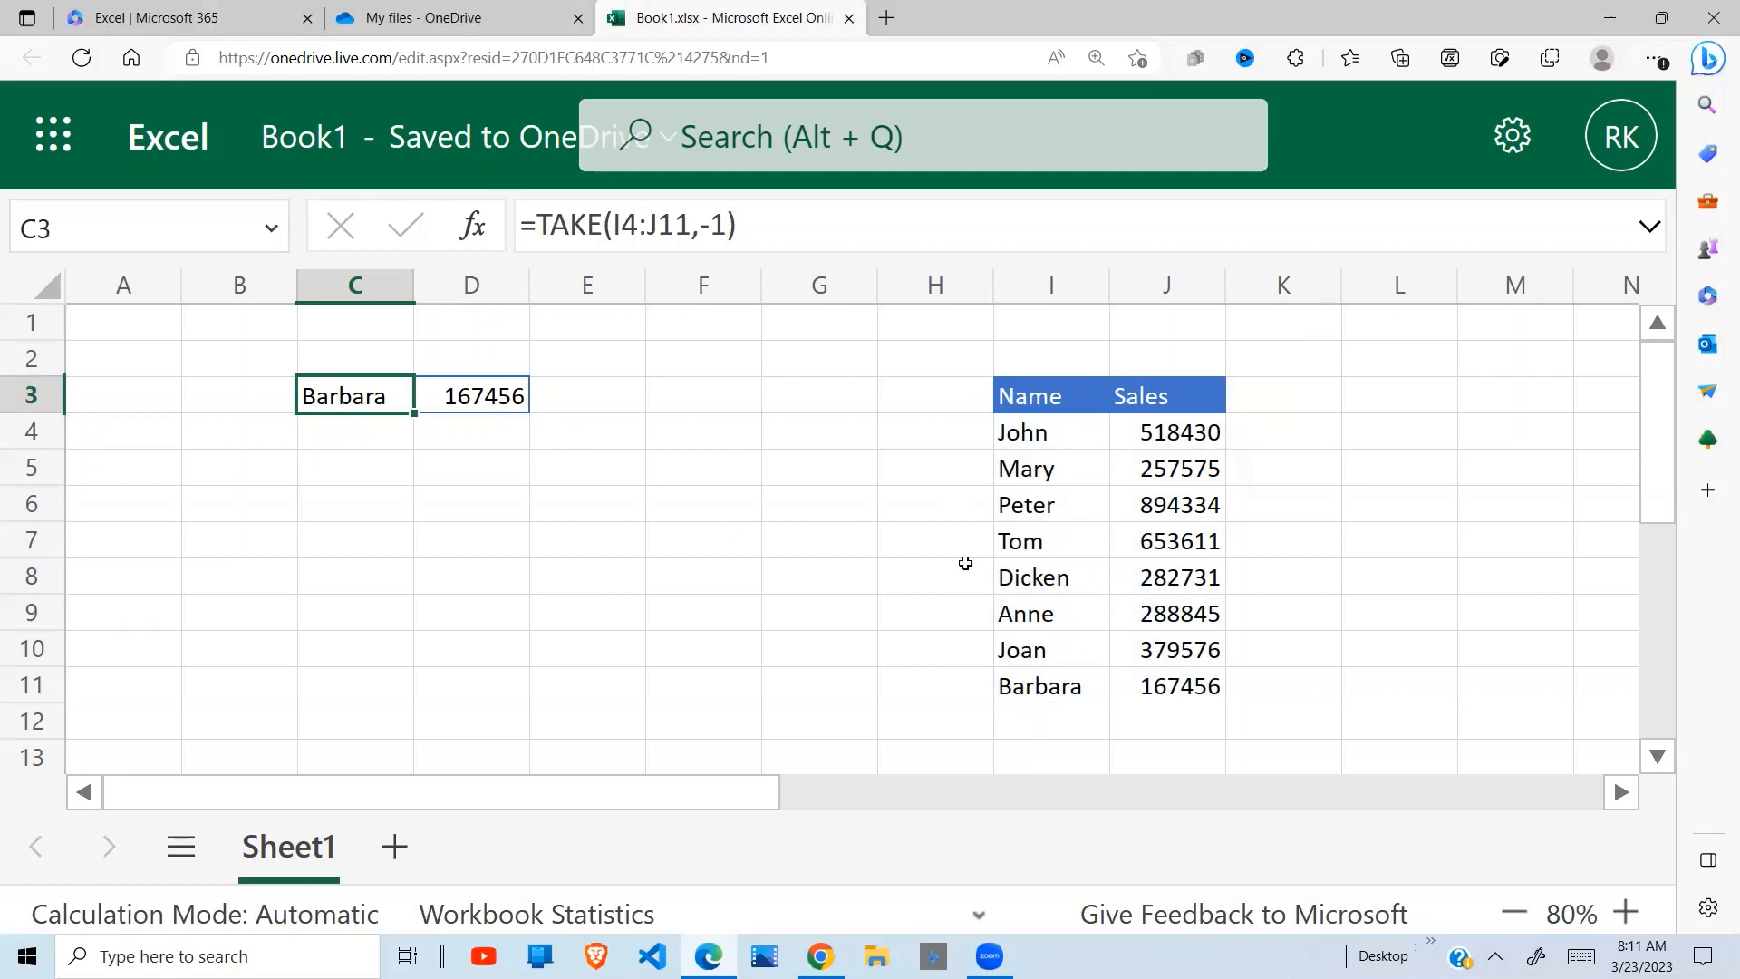
# Convert the Name and Sales range I3:J11 into an Excel table that uses its first row as headers
pyautogui.click(1128, 516)
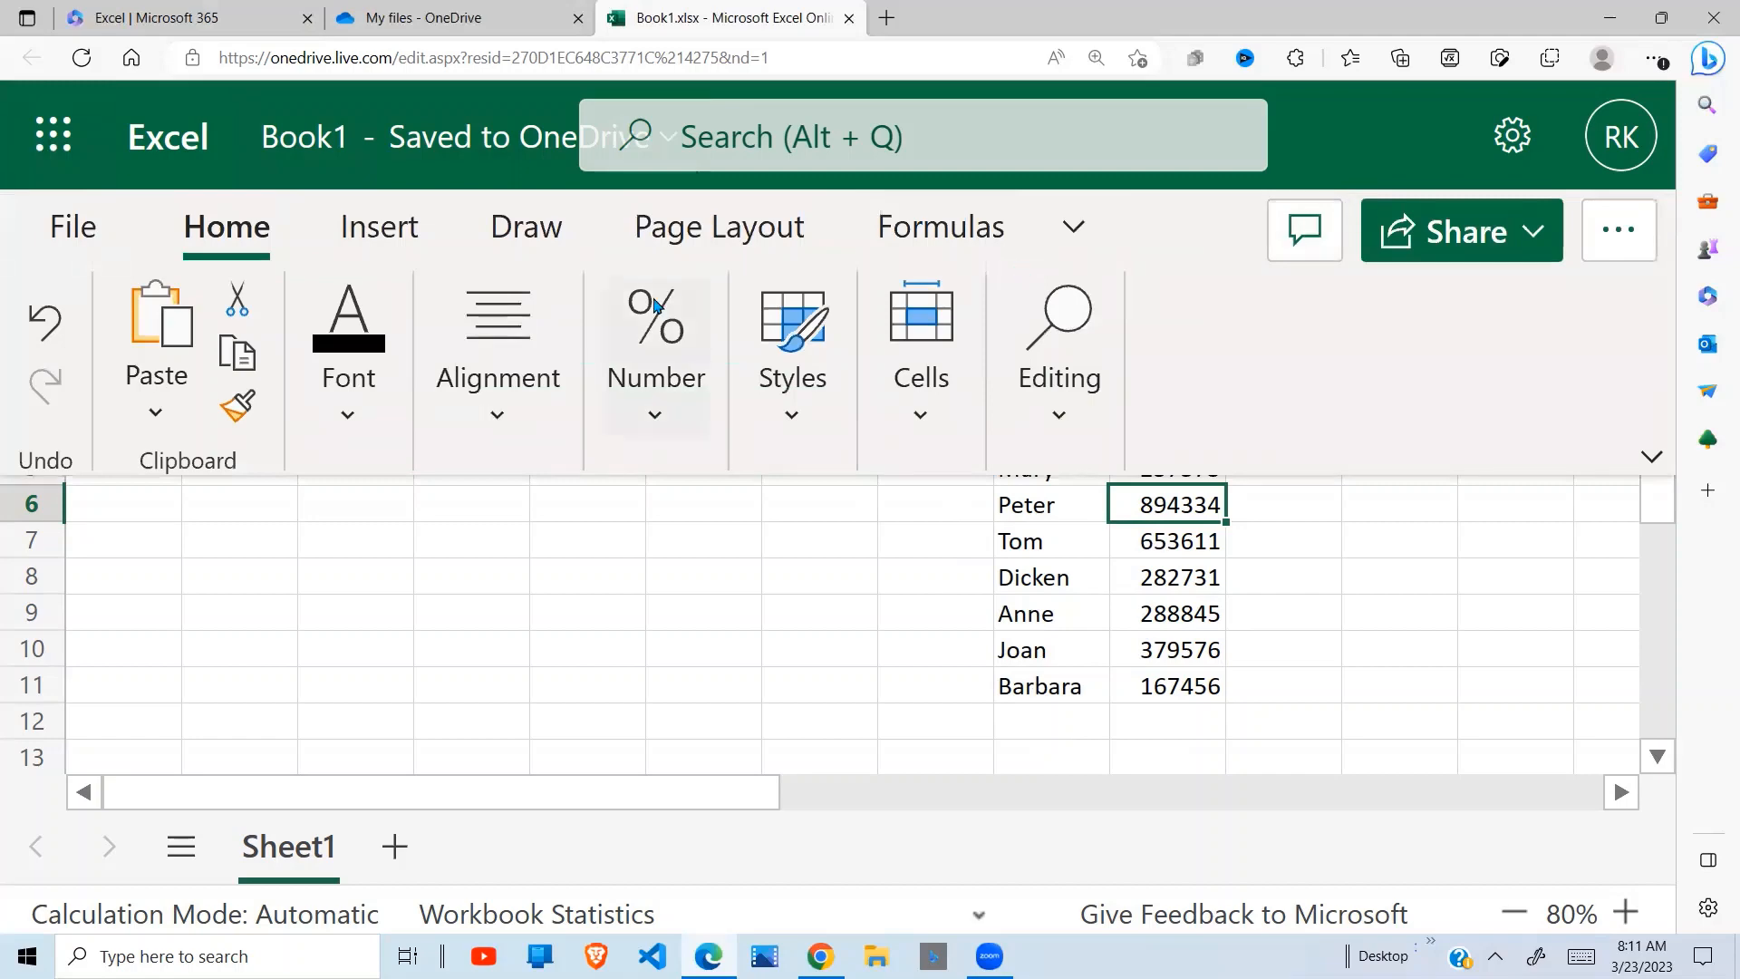
pyautogui.click(408, 226)
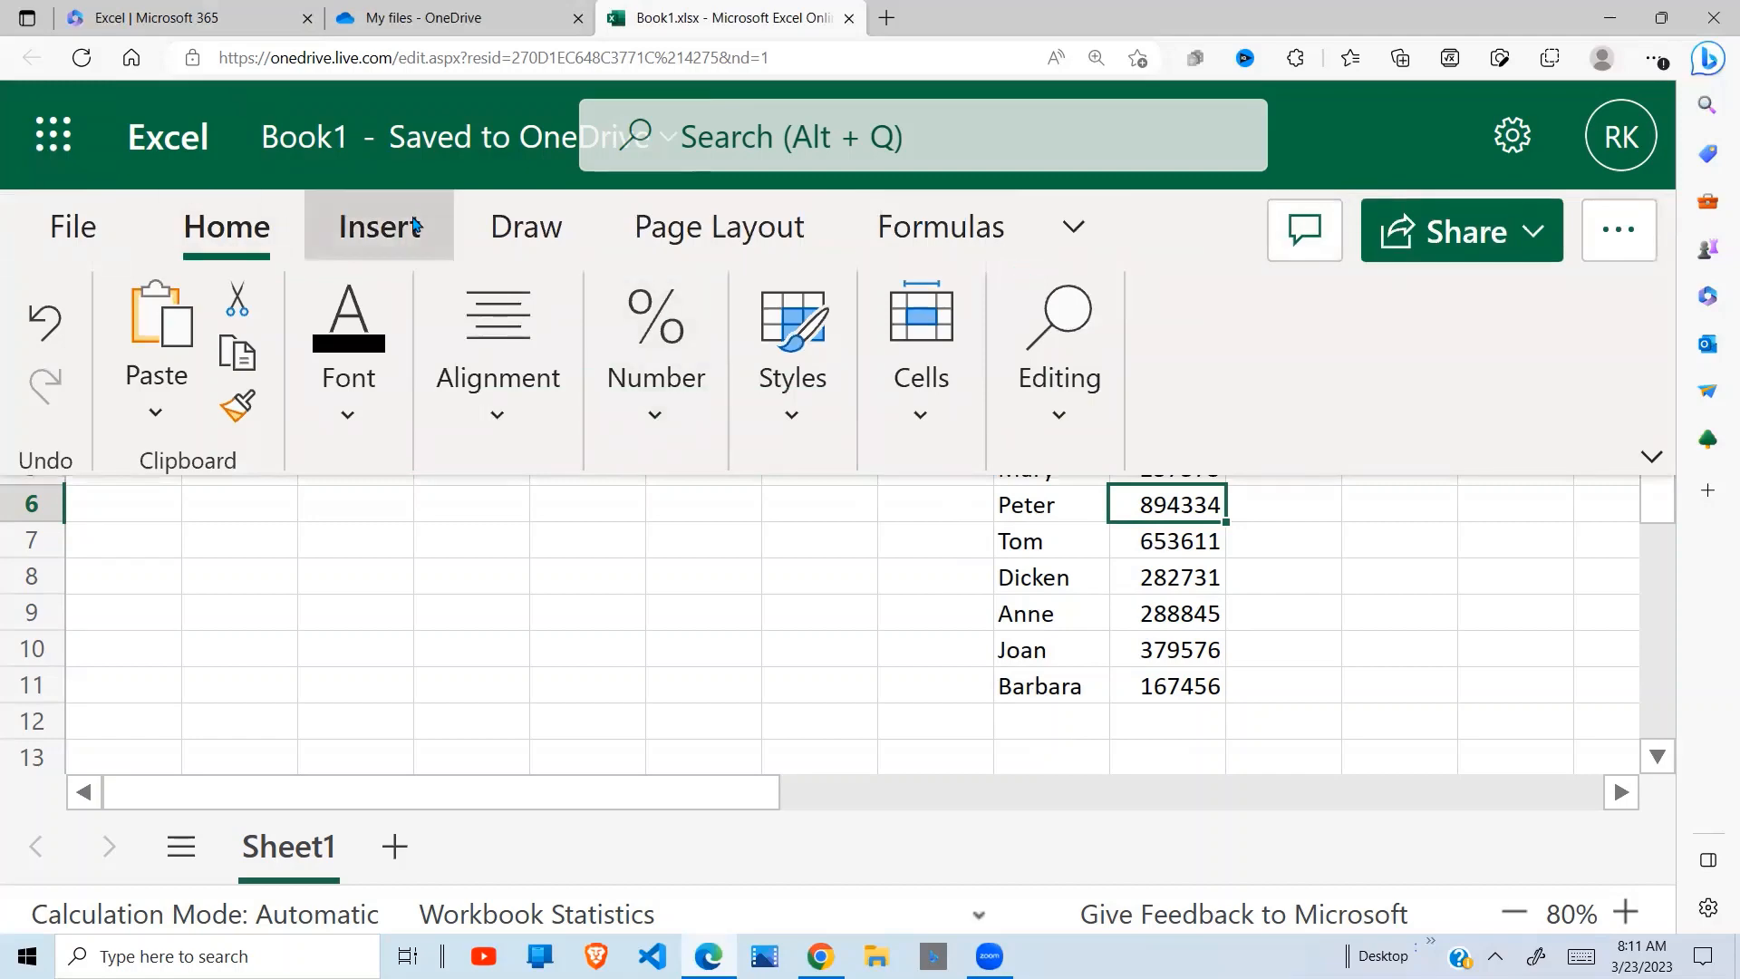
pyautogui.click(64, 326)
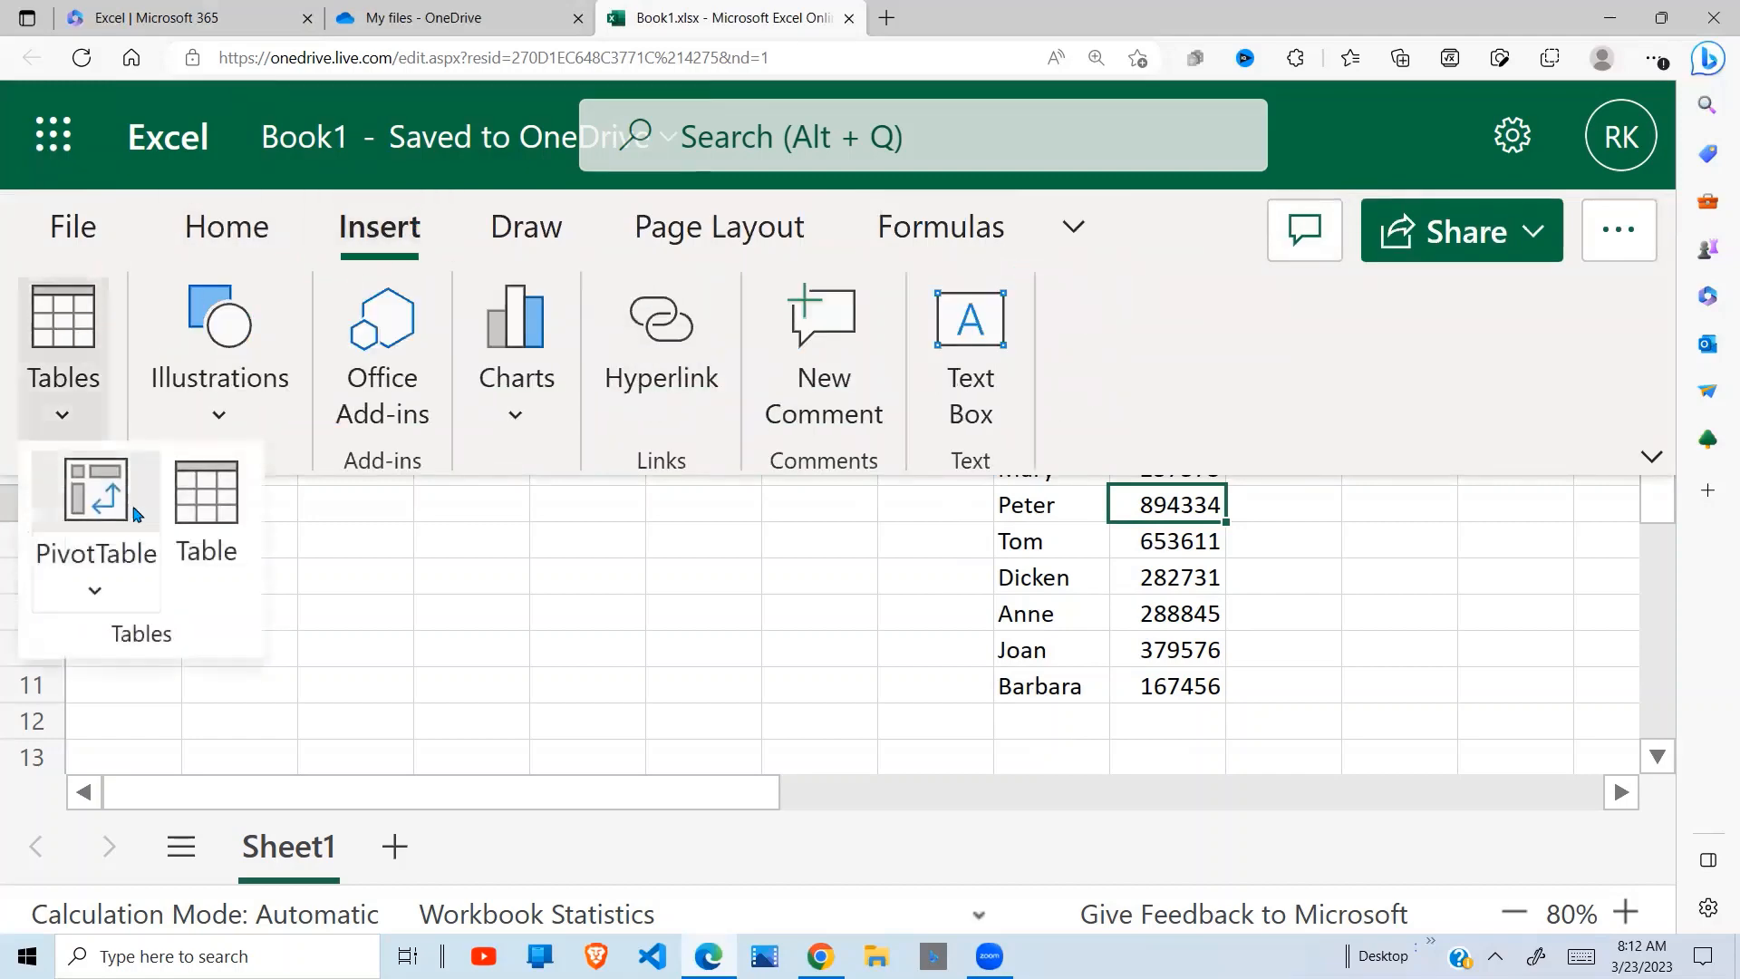
pyautogui.click(211, 509)
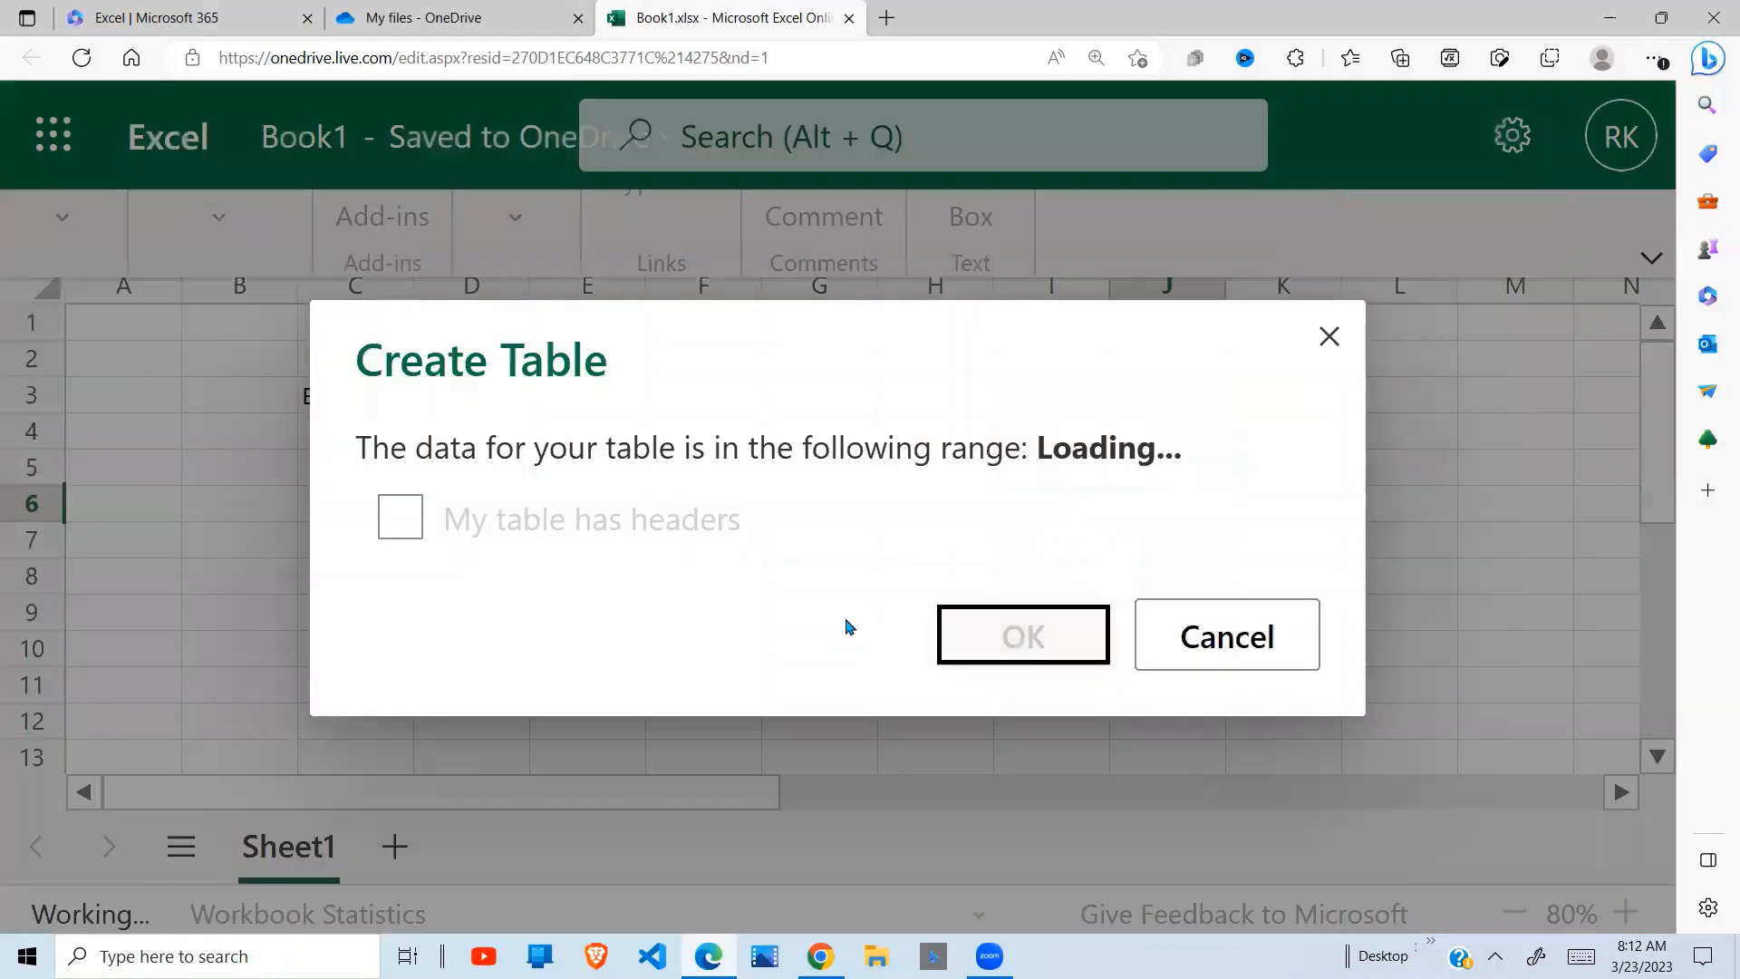
pyautogui.click(1066, 640)
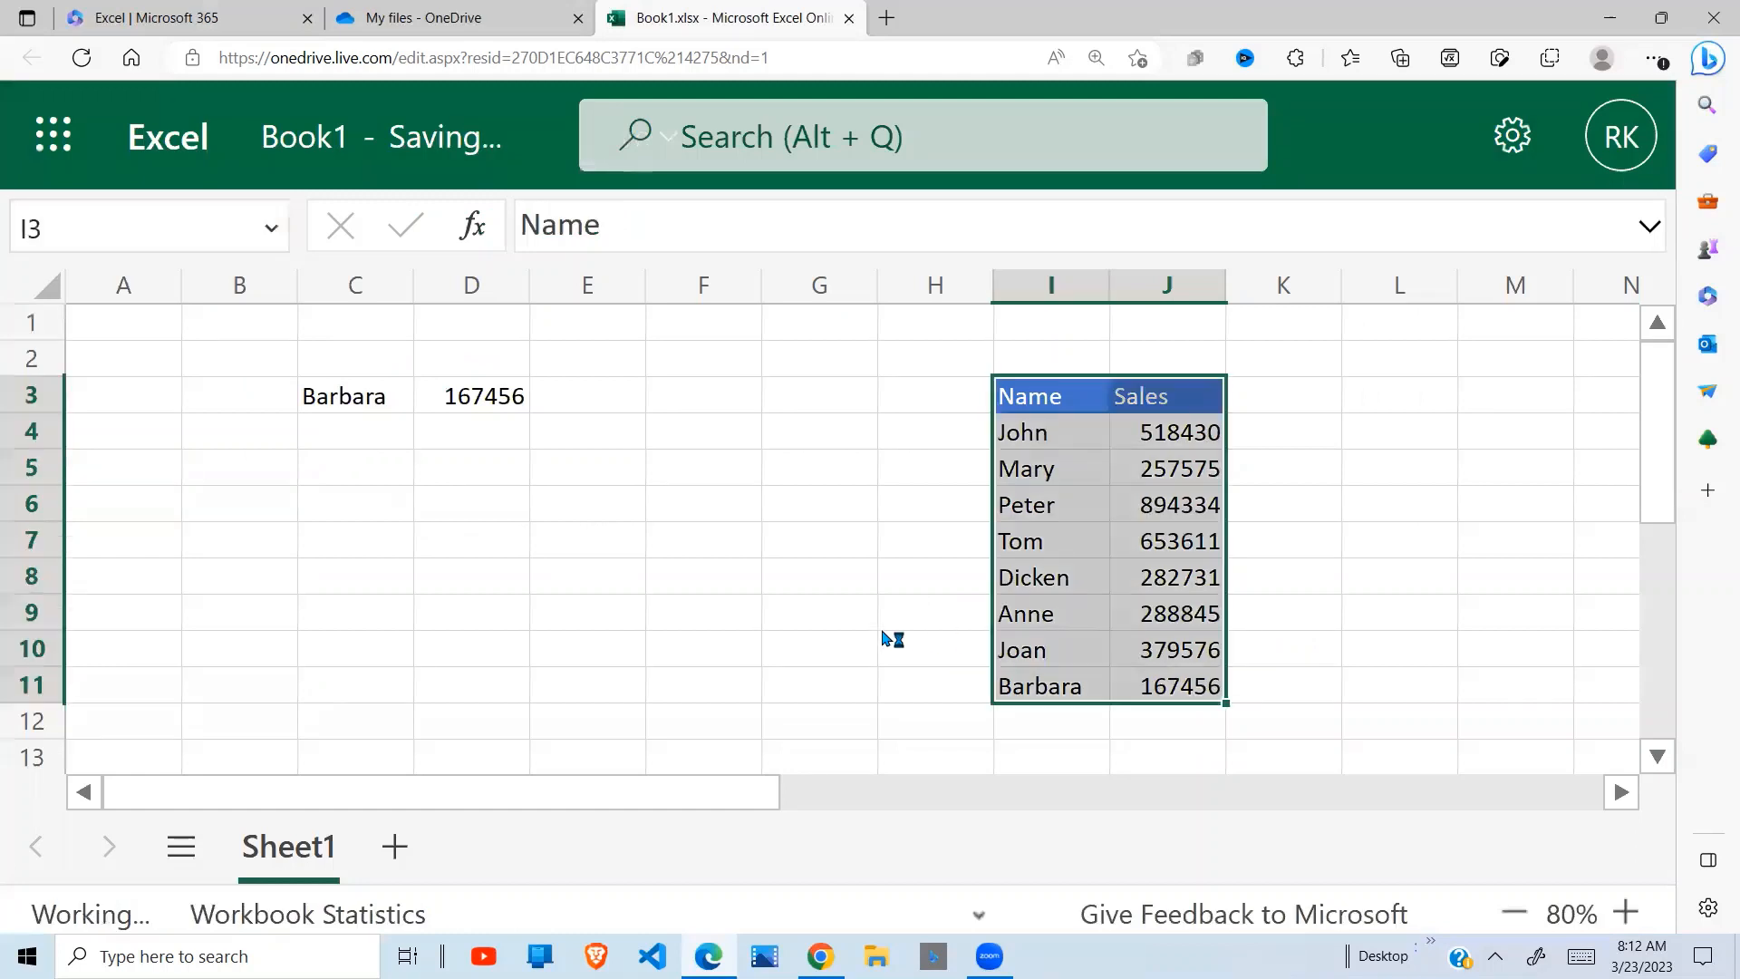
# Replace the array reference in the C3 formula with the table name, giving =TAKE(Table1,-1)
pyautogui.click(360, 401)
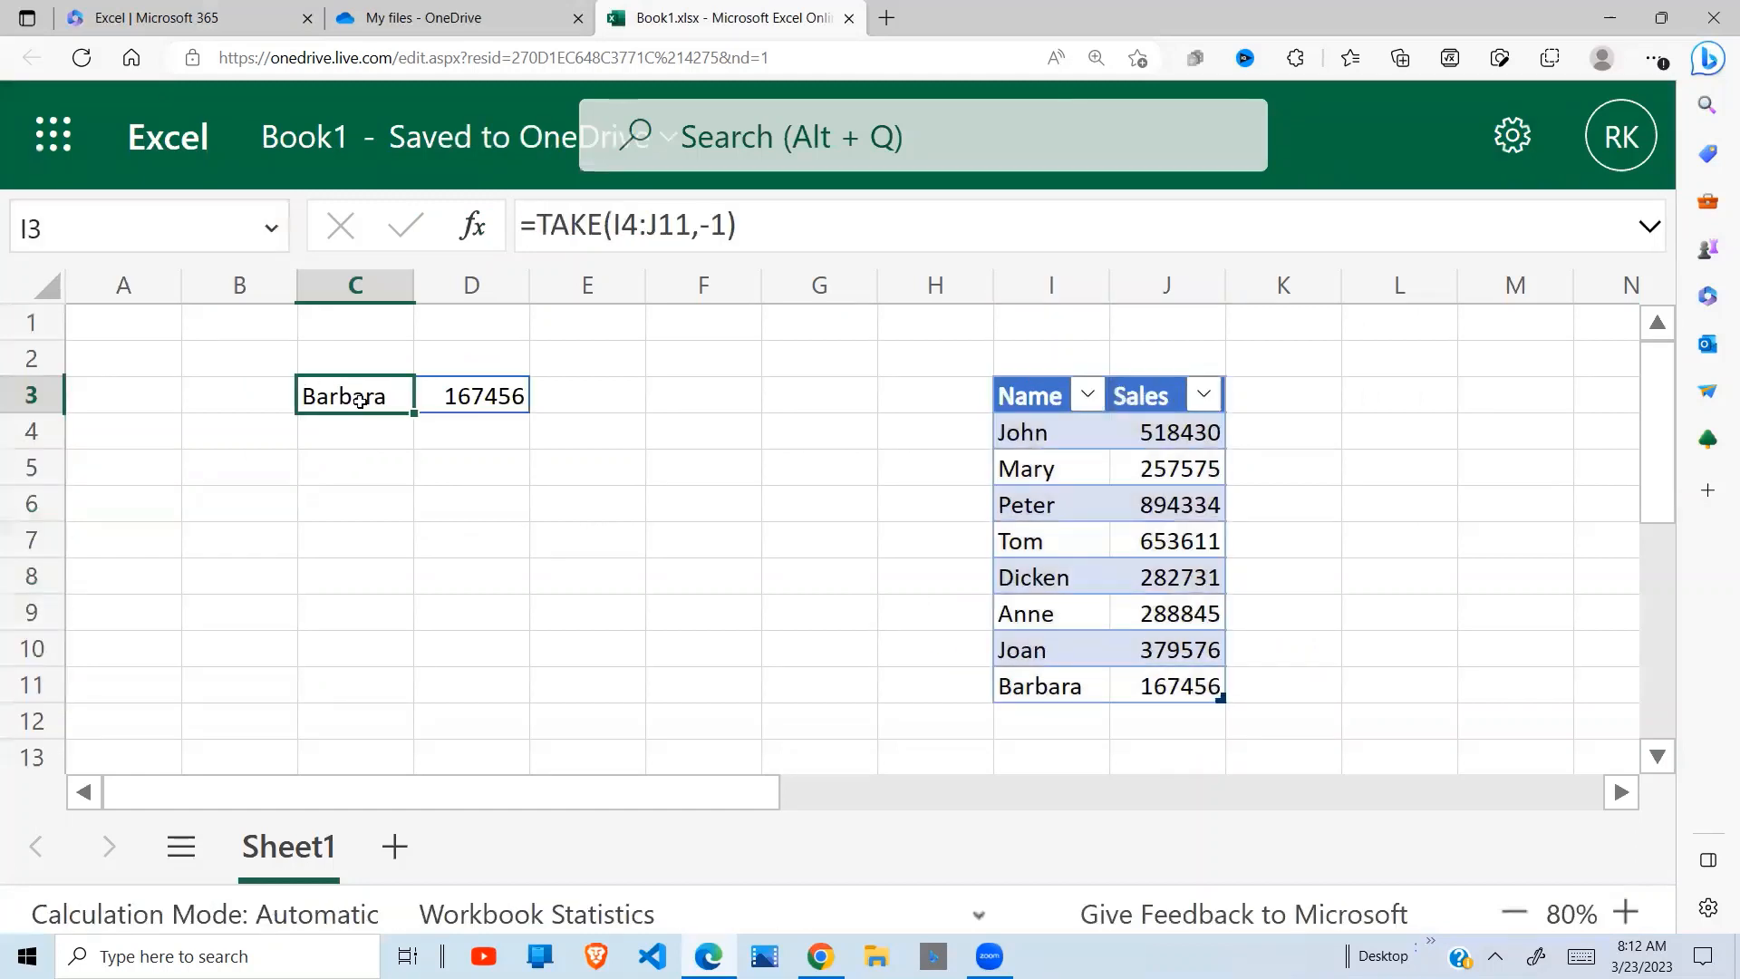
pyautogui.click(687, 222)
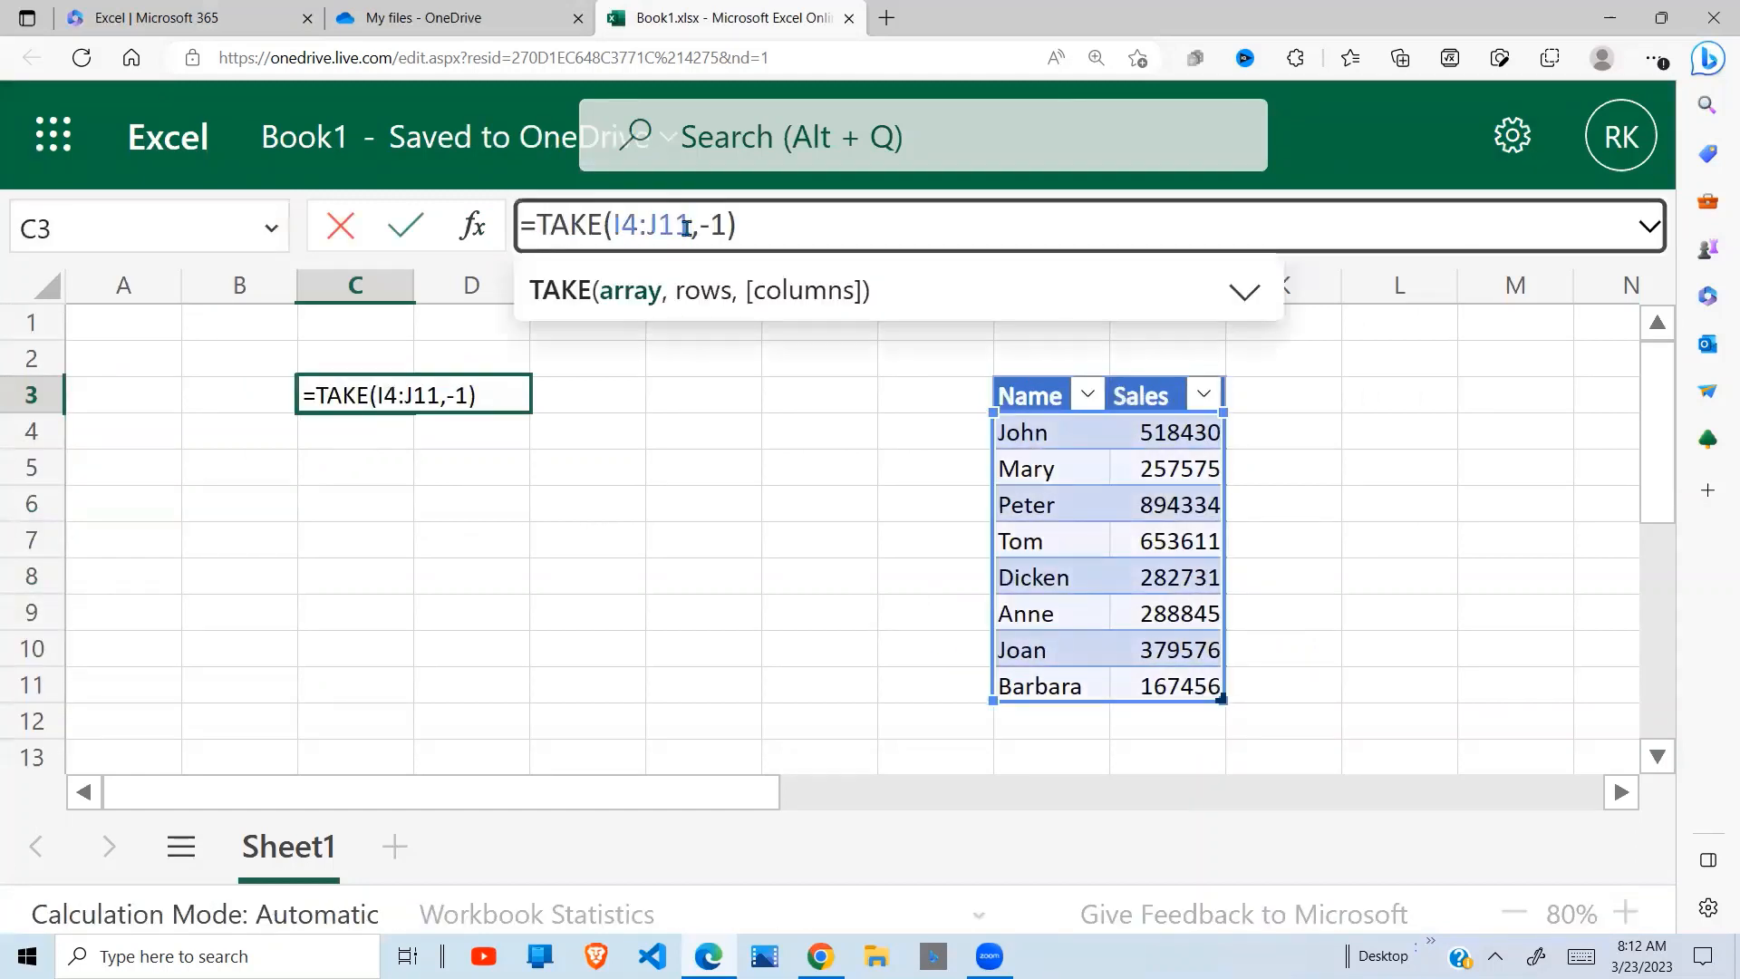
pyautogui.press('BackSpace')
pyautogui.press('BackSpace')
pyautogui.press('BackSpace')
pyautogui.press('BackSpace')
pyautogui.press('BackSpace')
pyautogui.press('BackSpace')
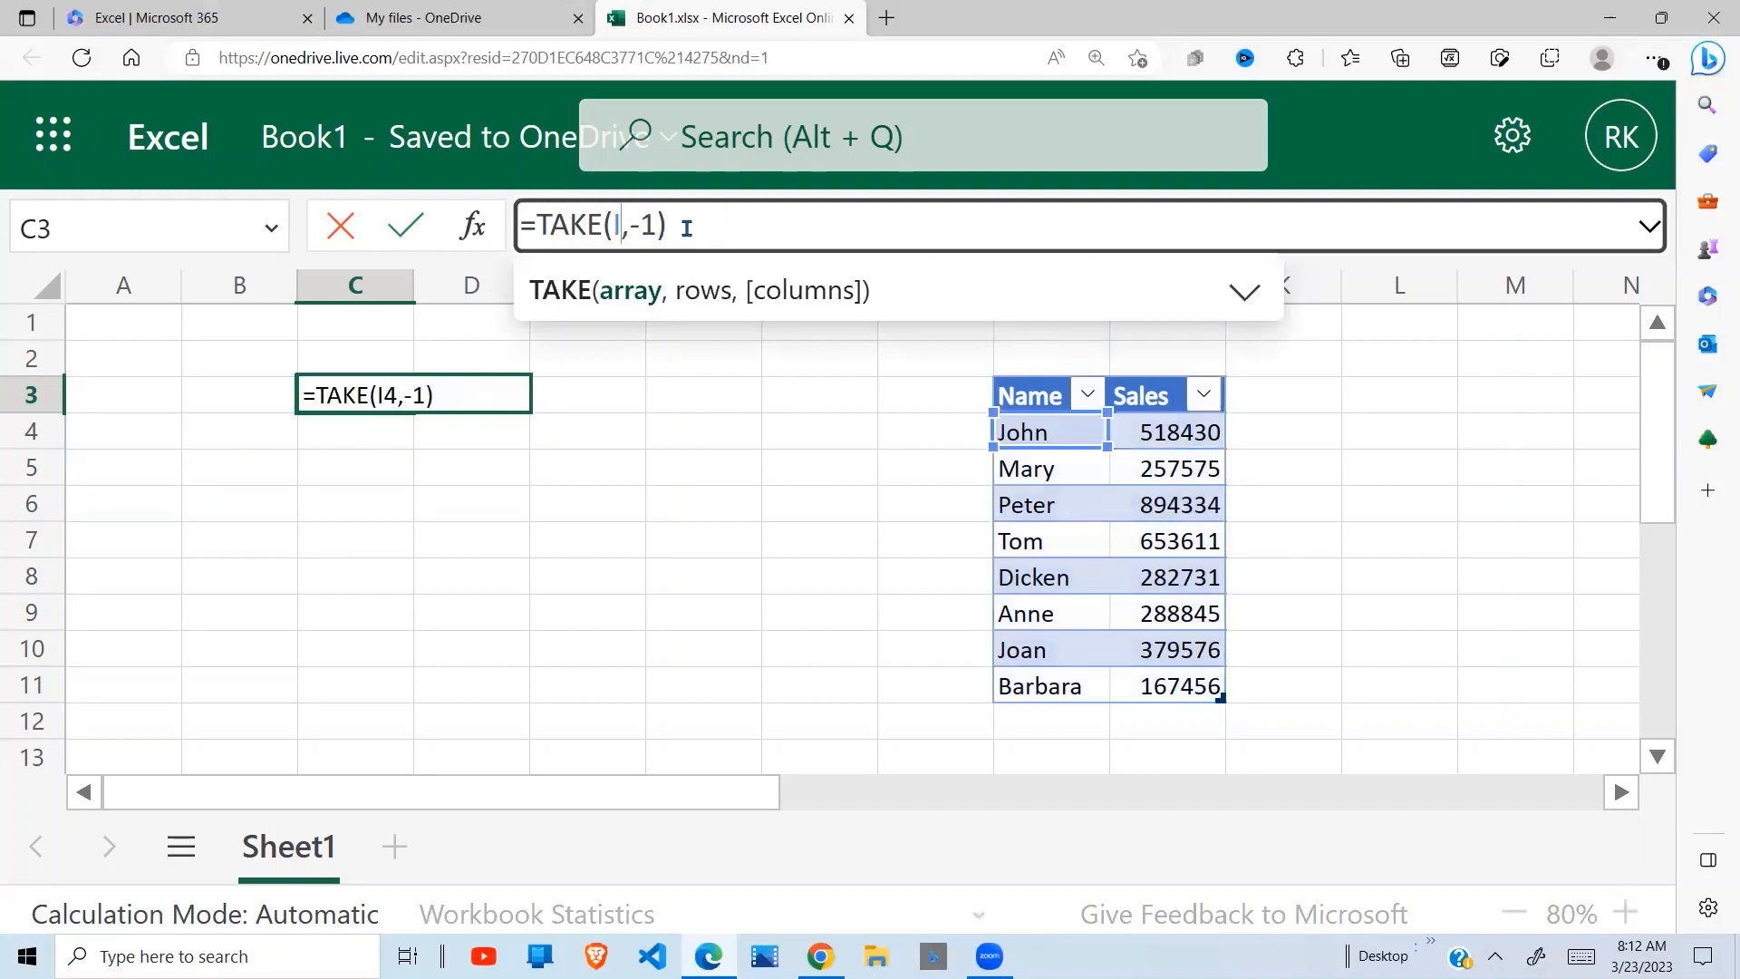
pyautogui.write('Ta')
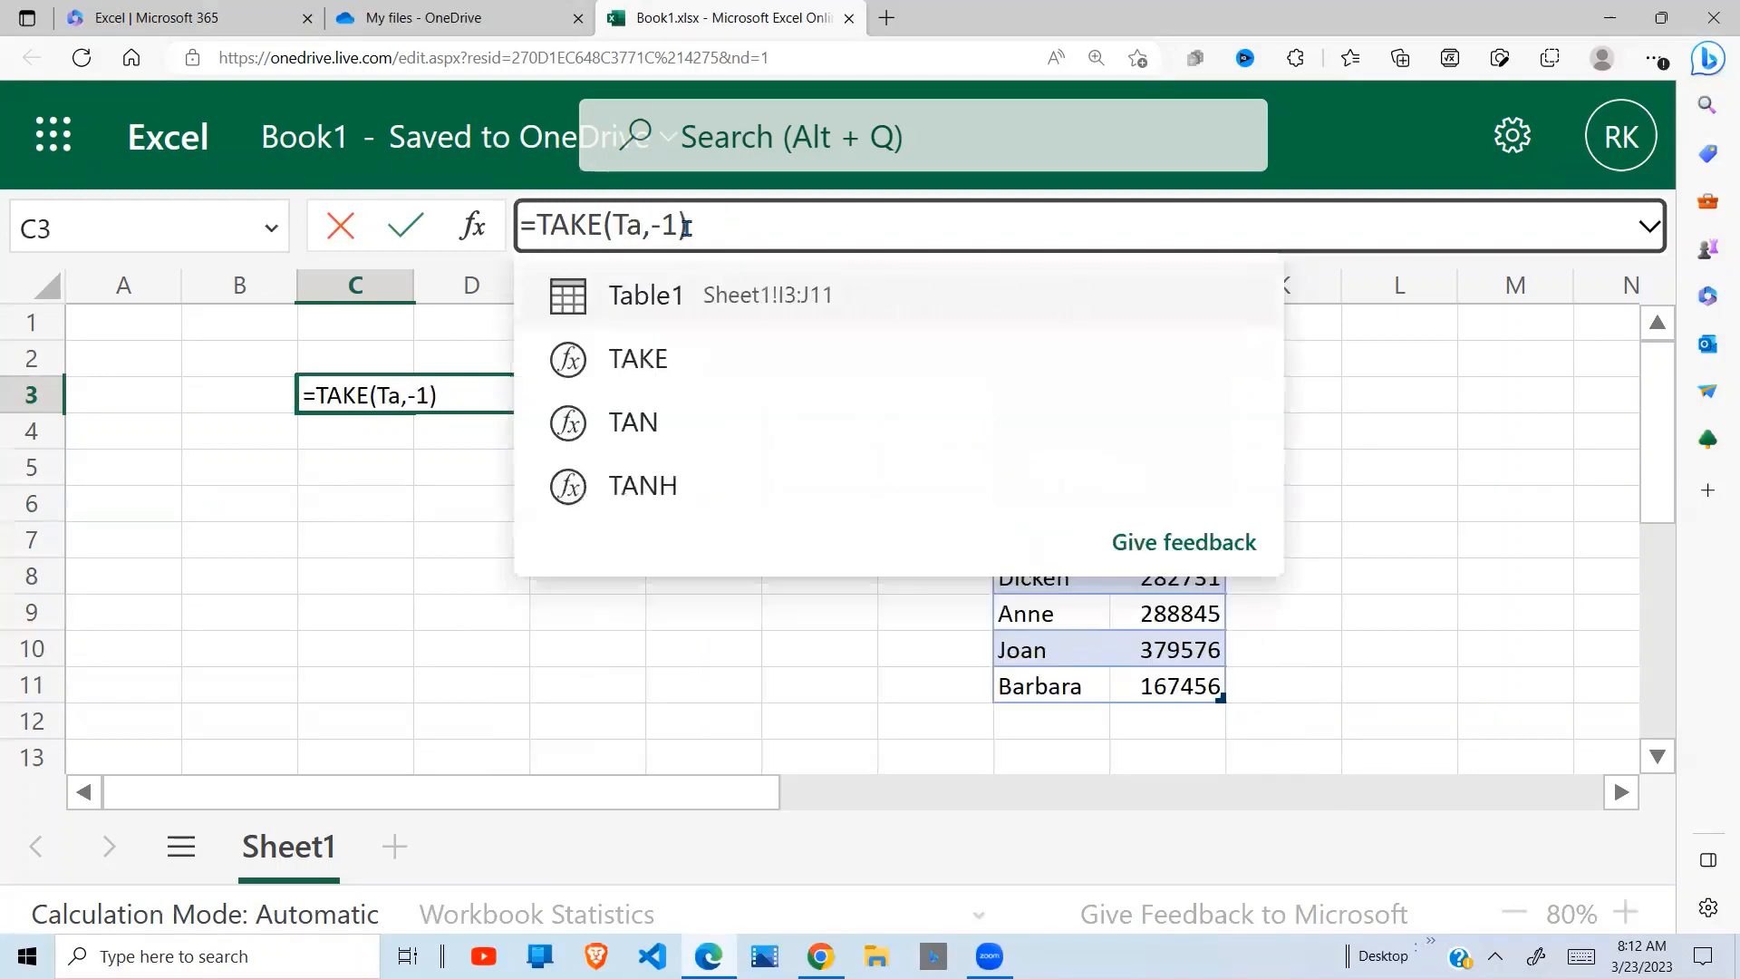
pyautogui.click(687, 310)
pyautogui.click(862, 583)
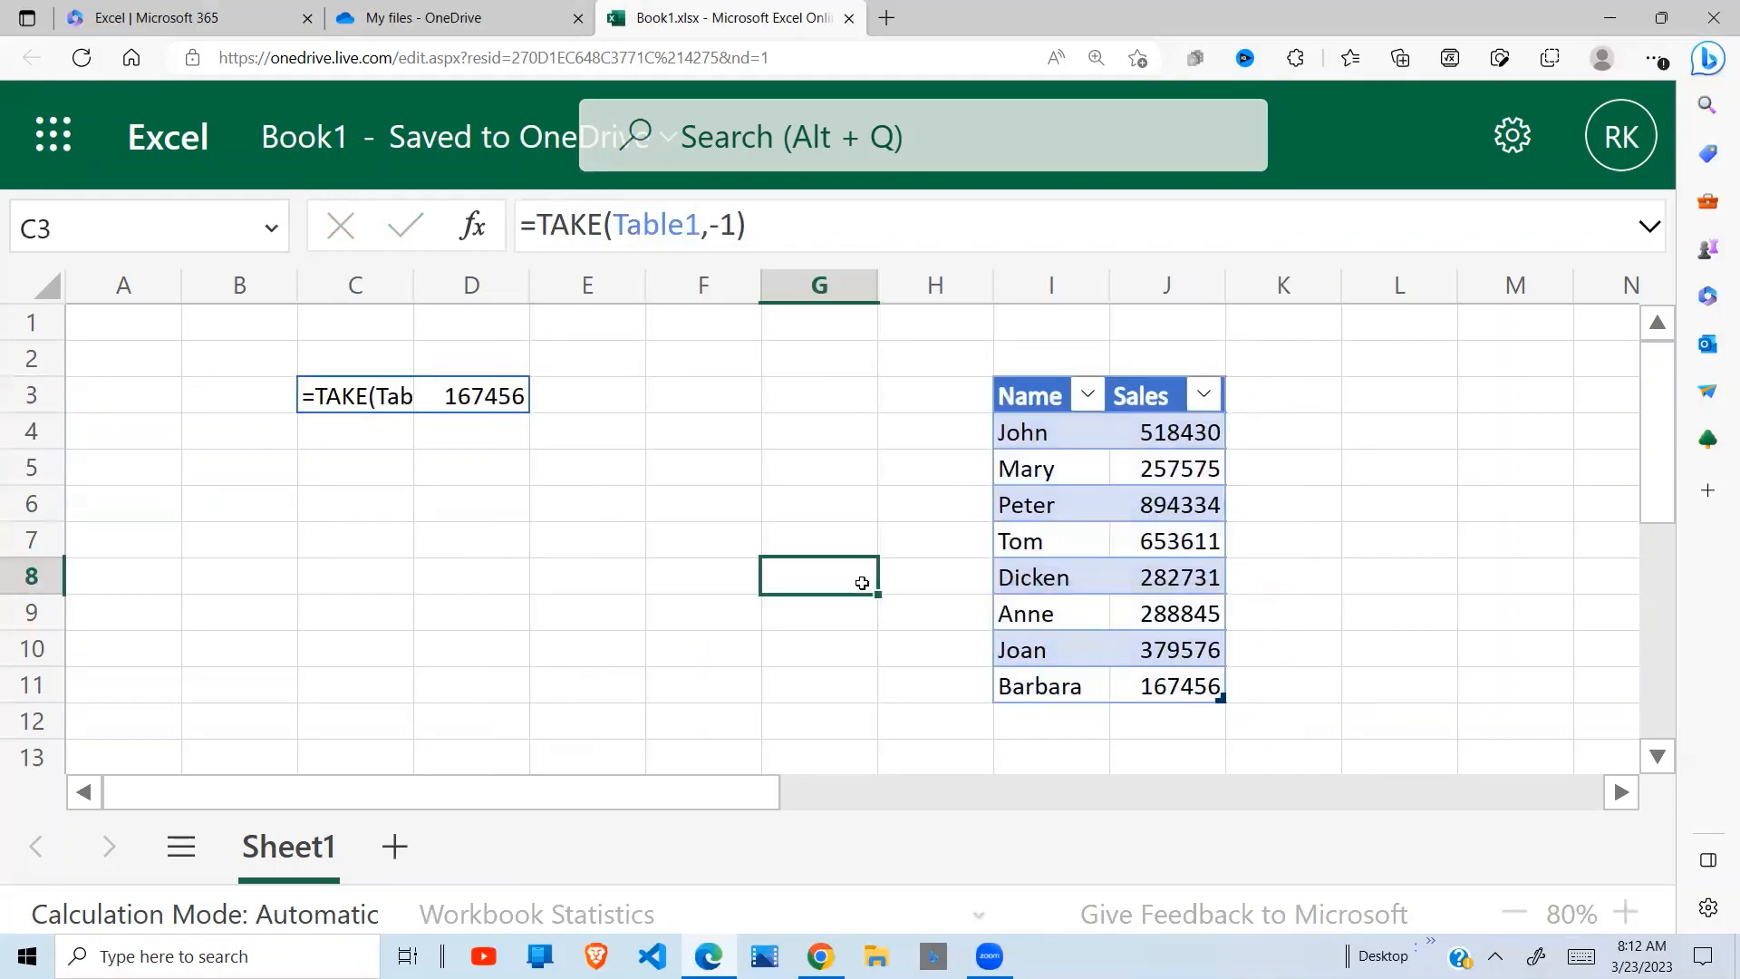
pyautogui.click(1091, 575)
pyautogui.click(349, 396)
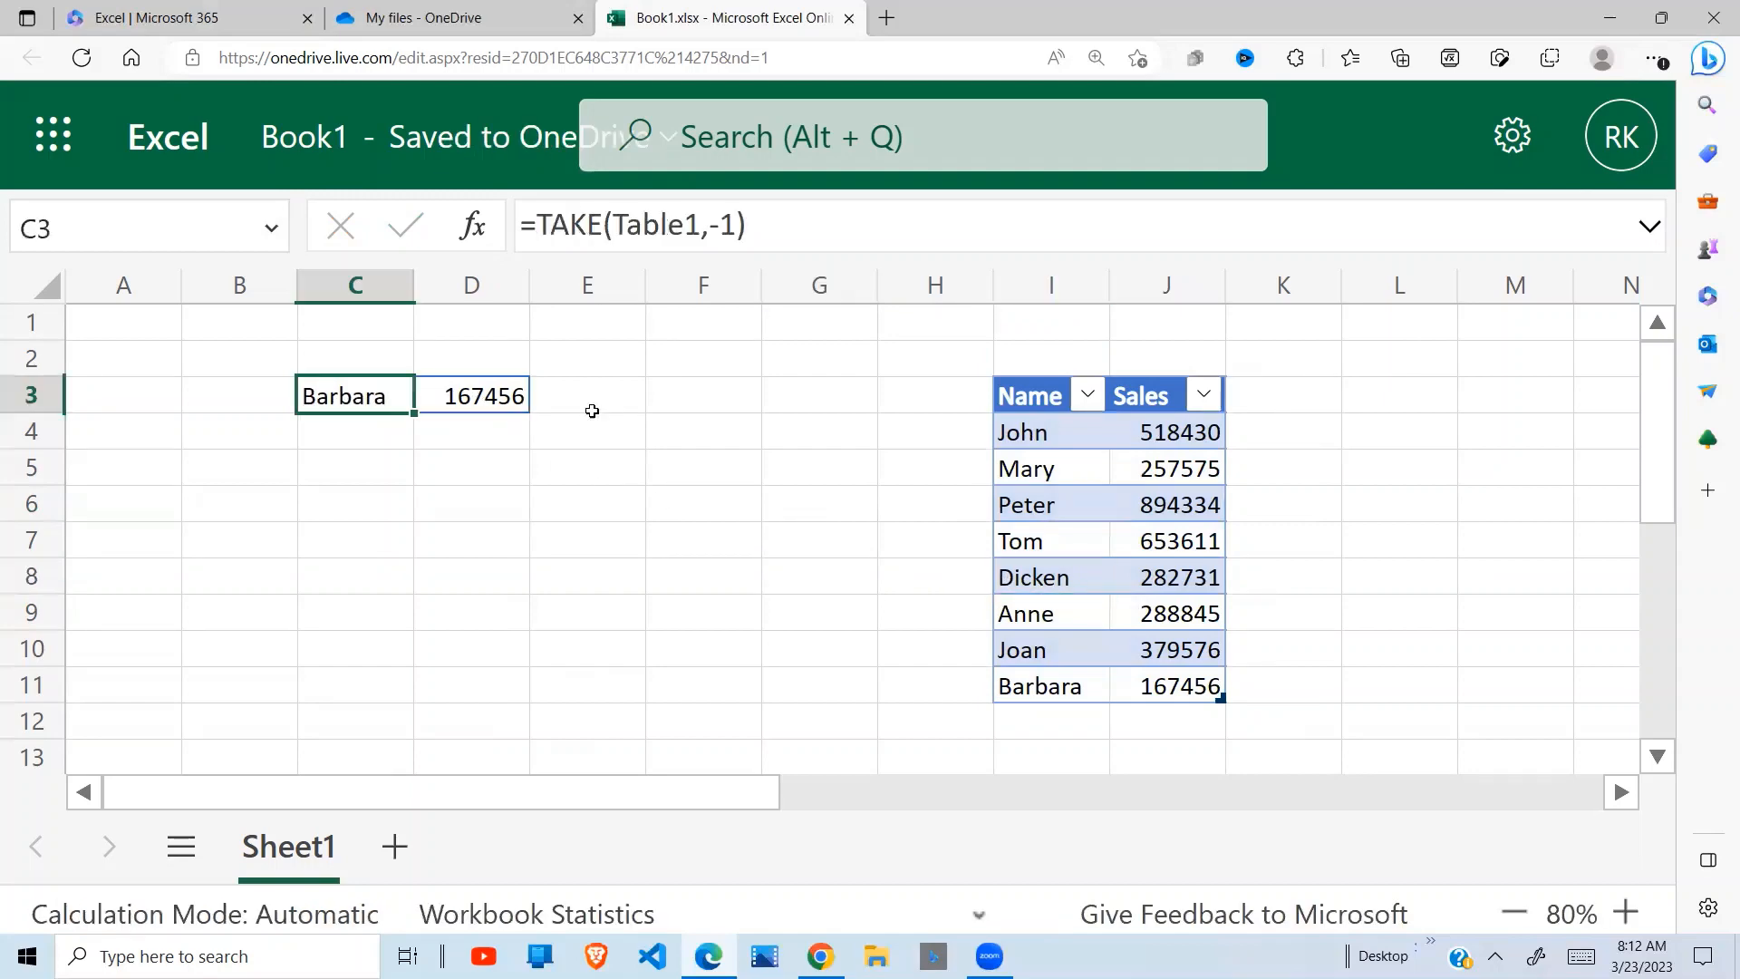
pyautogui.click(494, 539)
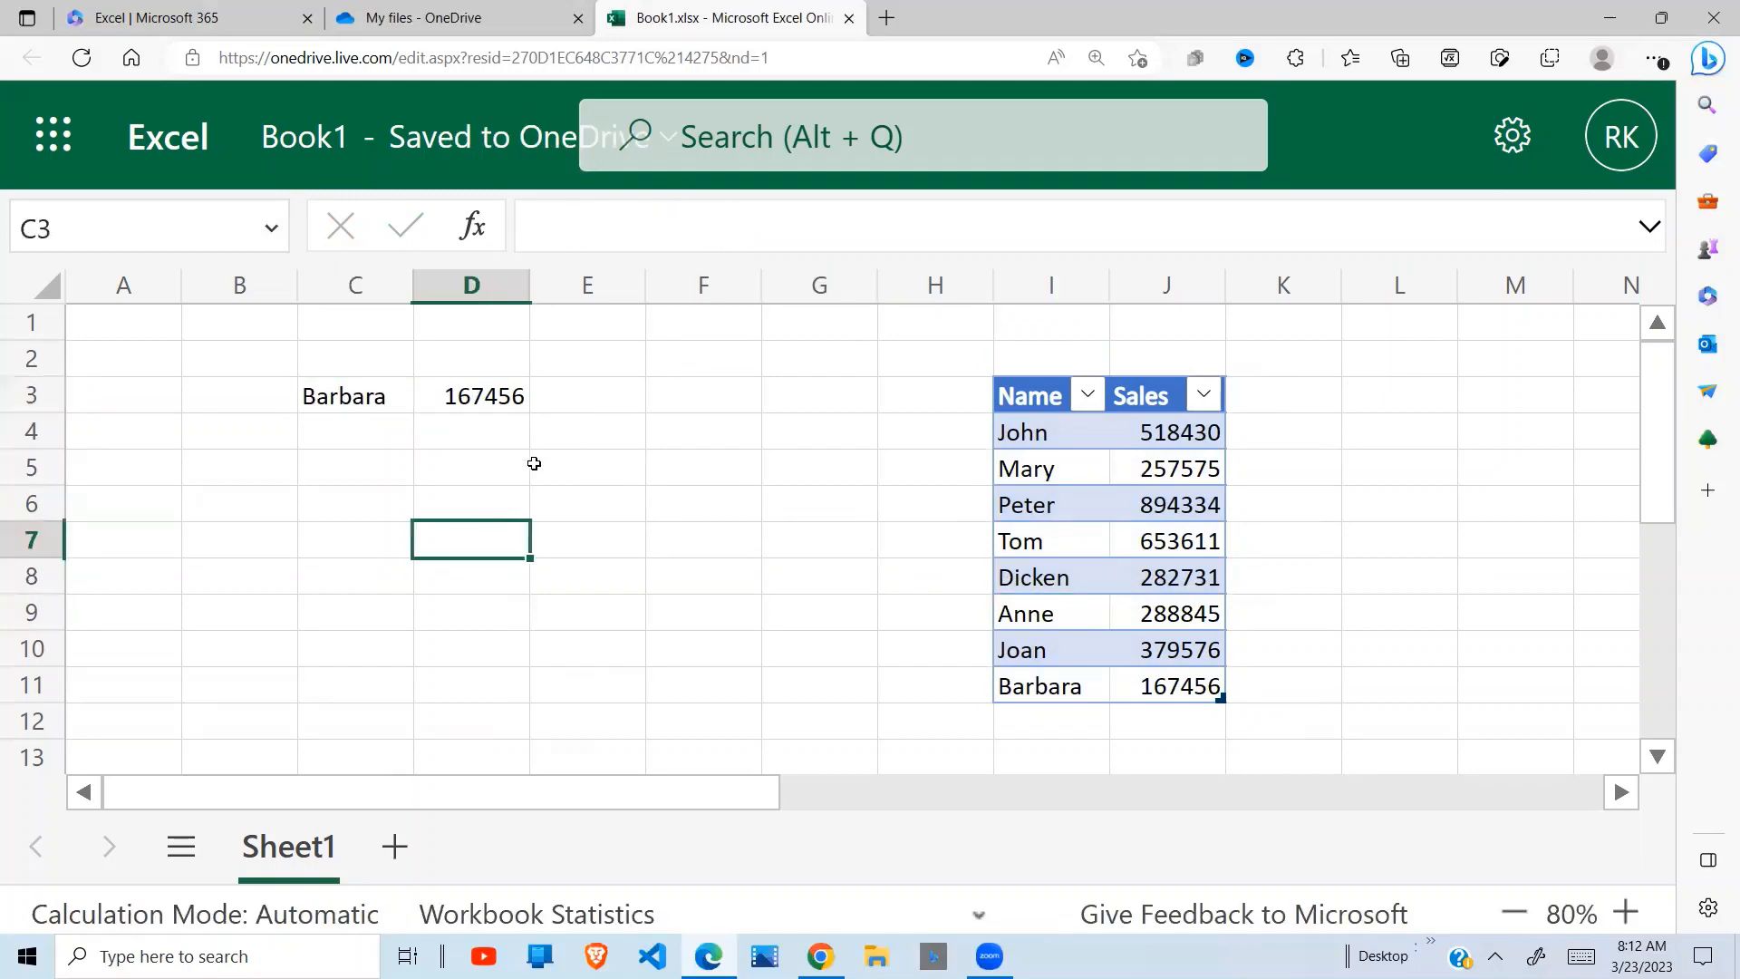
# Add a row directly below the sales table with a new salesperson's first name and sales of 453663, and reselect C3
pyautogui.click(1050, 724)
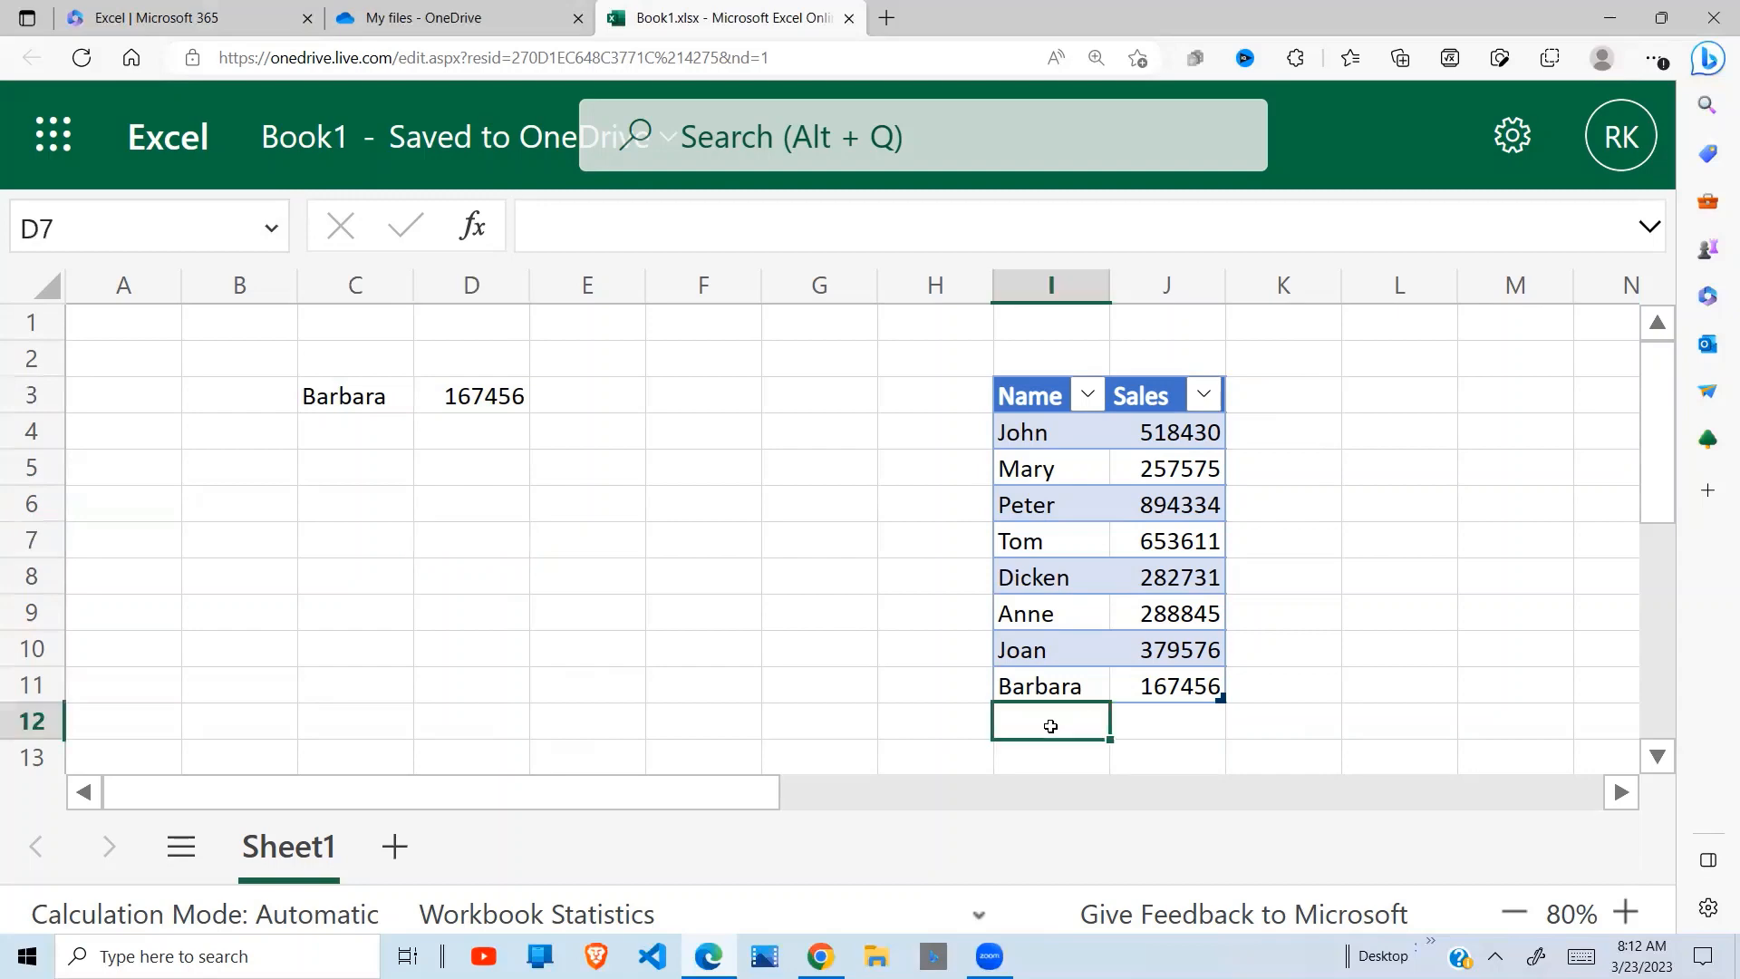
pyautogui.write('Ro')
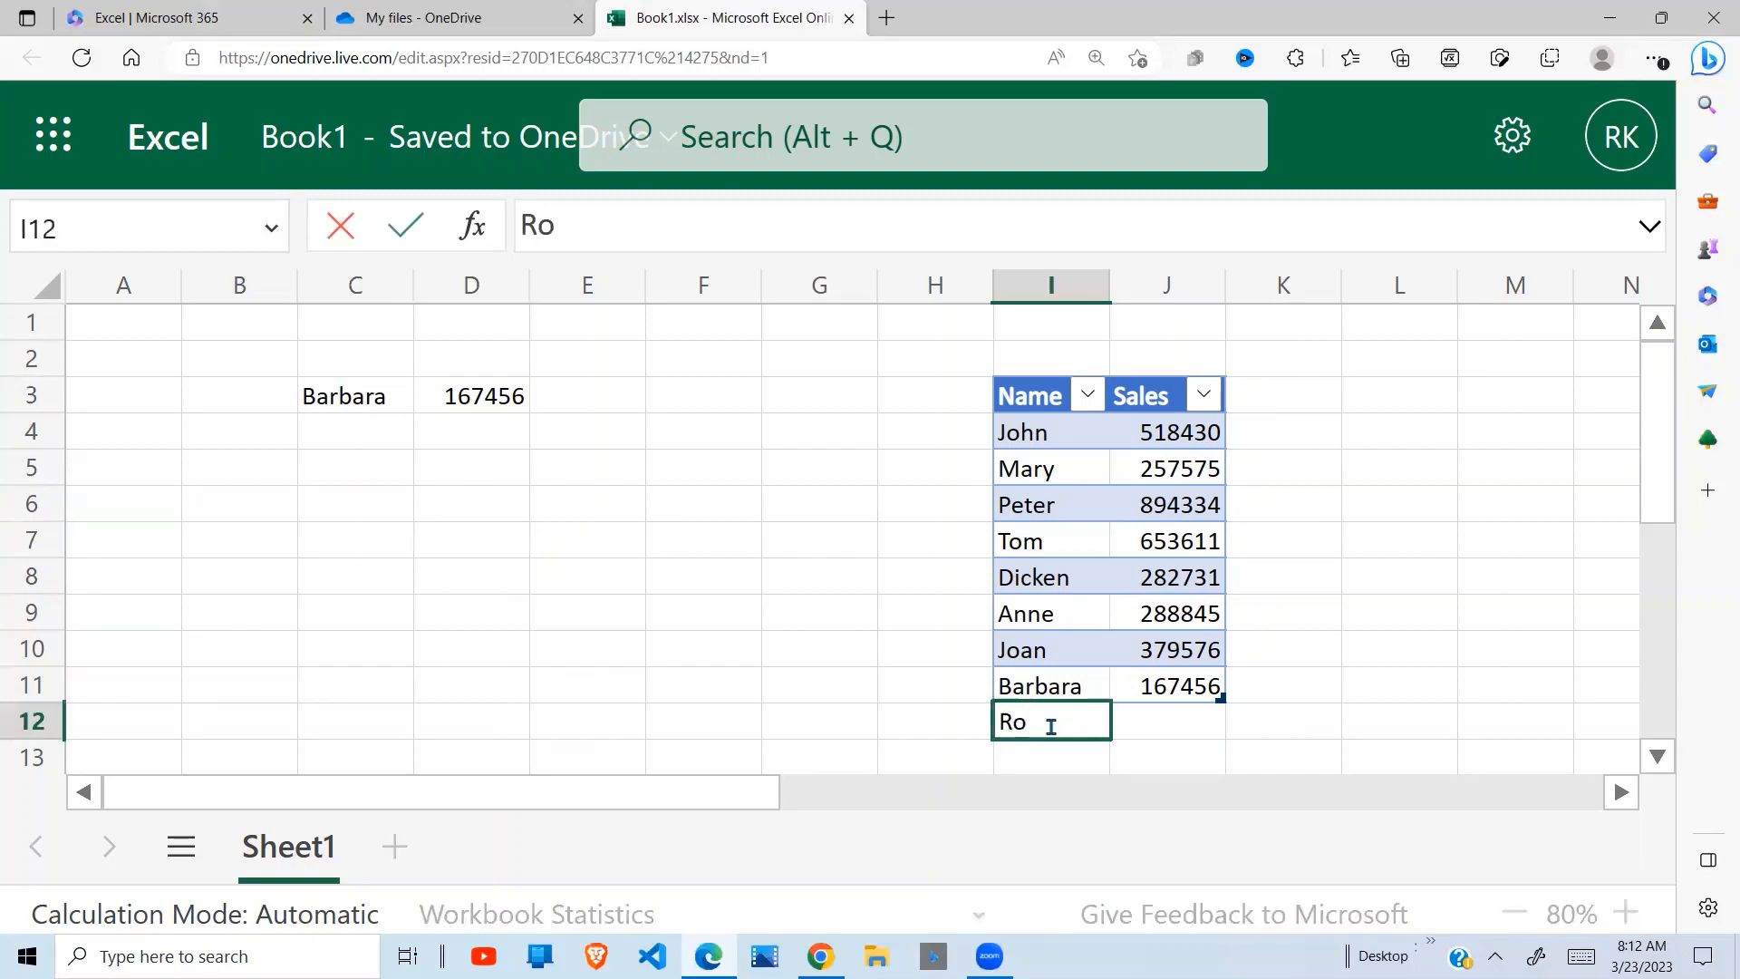
pyautogui.write('bert')
pyautogui.press('Tab')
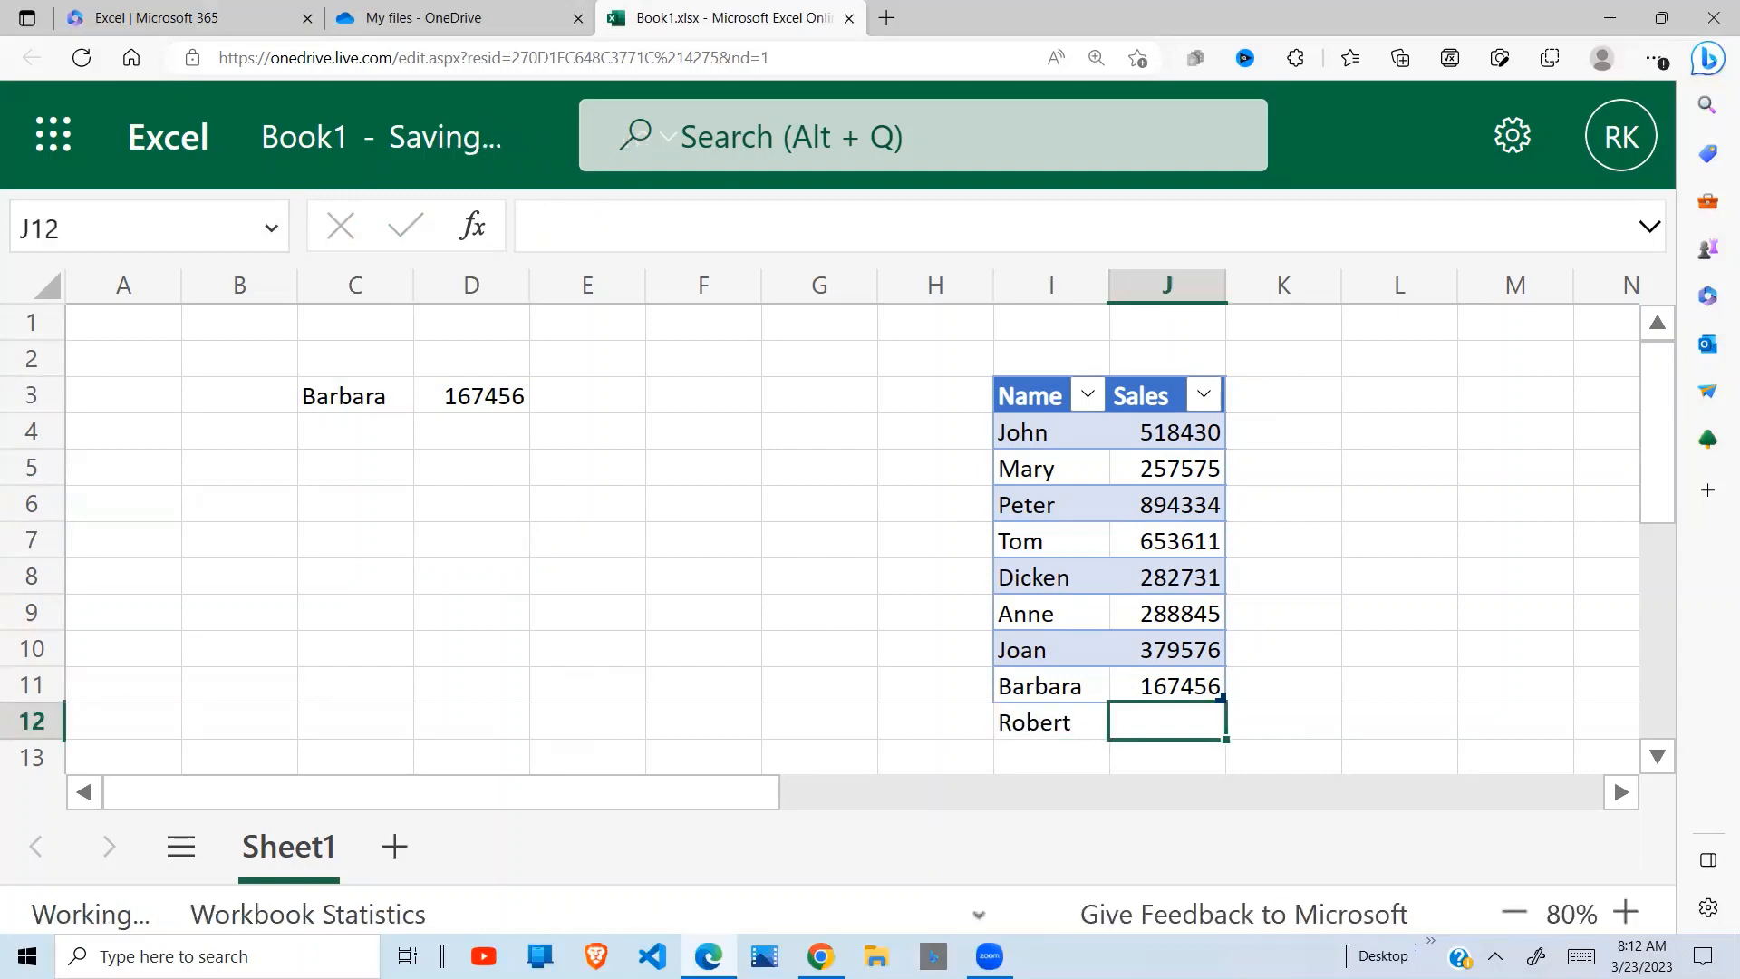
pyautogui.write('453663')
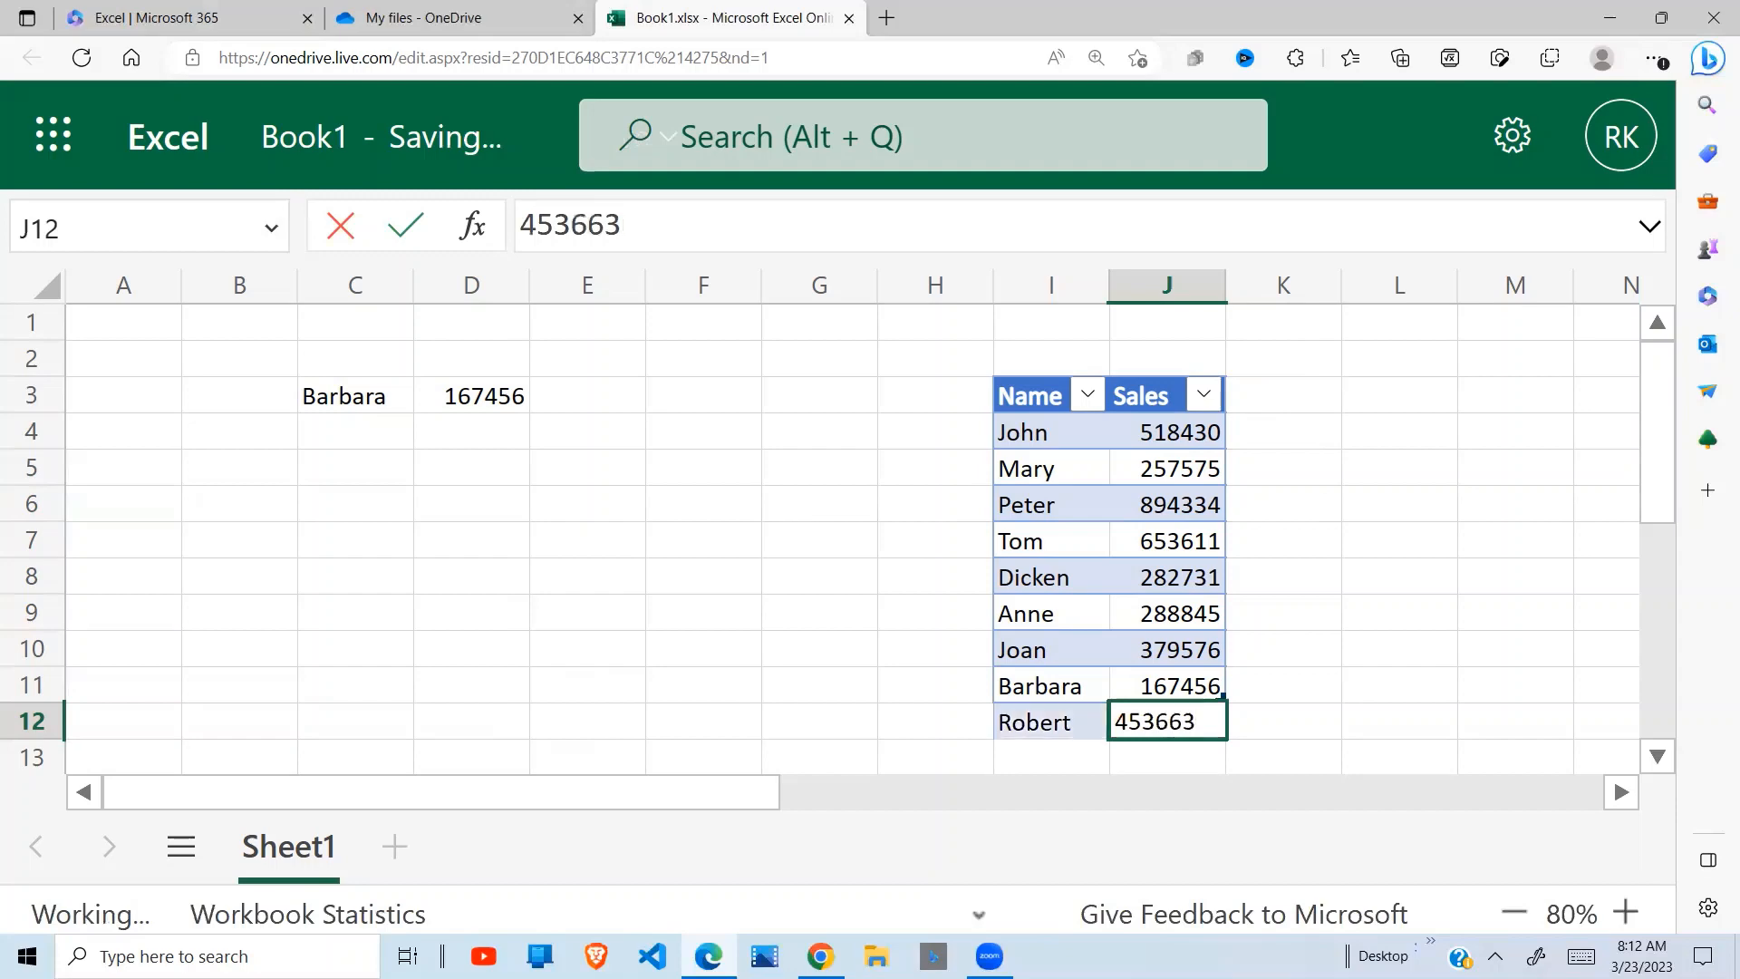
pyautogui.press('Return')
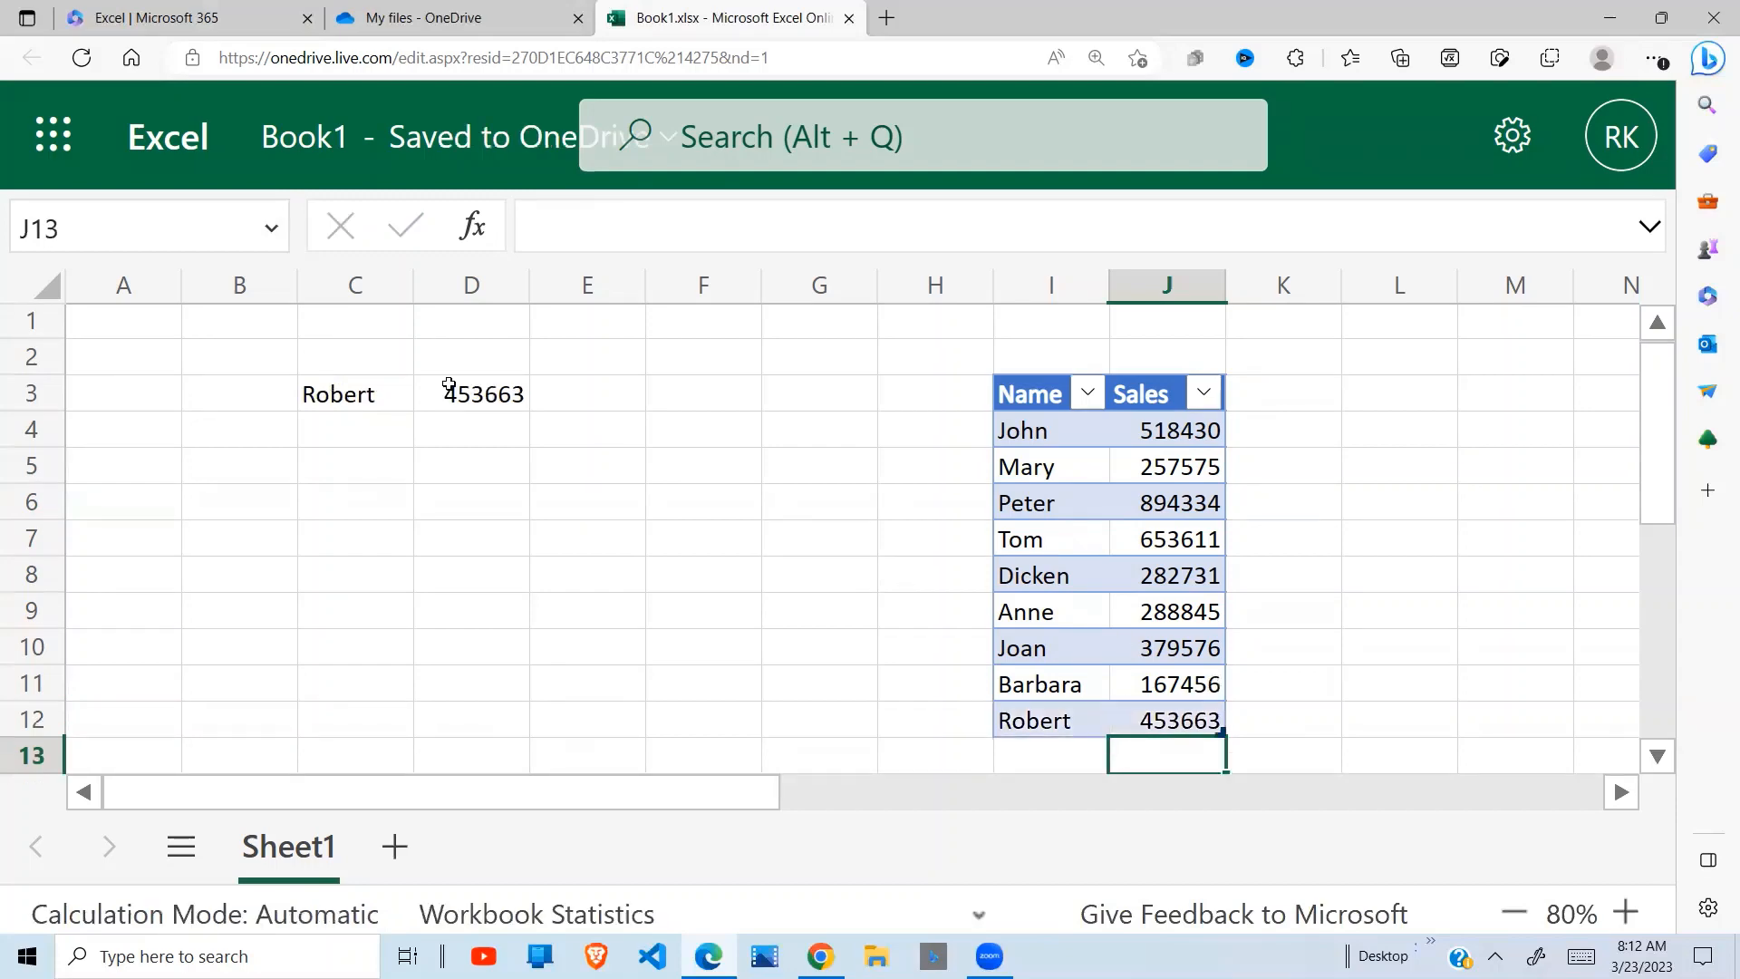
pyautogui.click(378, 401)
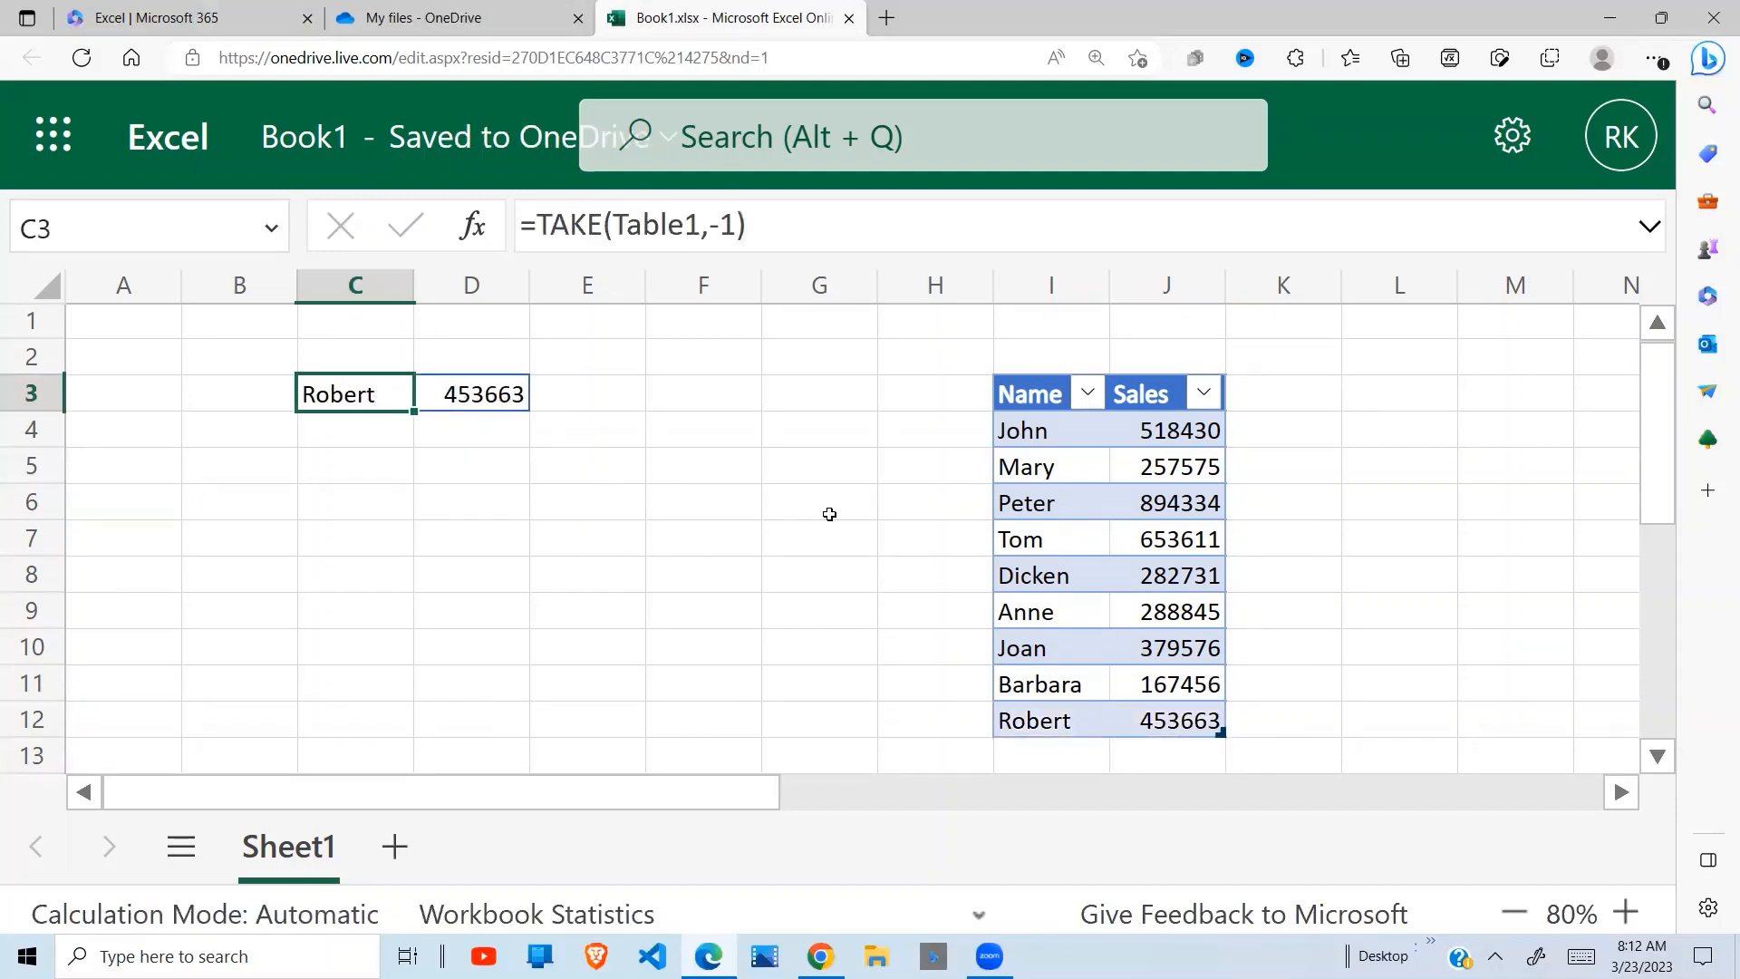